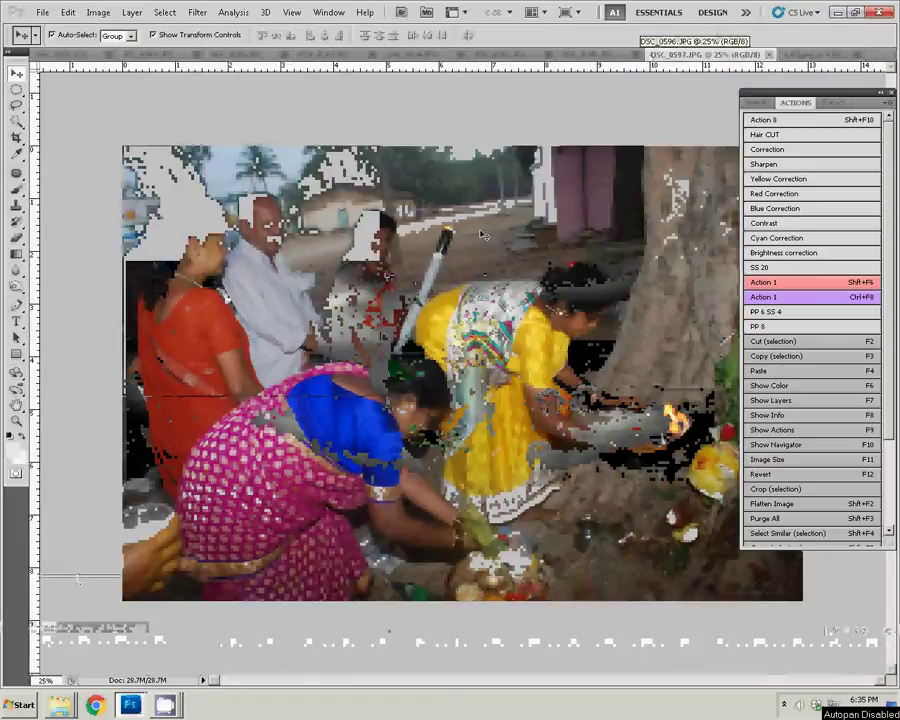
Resize the ceremony photo to 8 inches wide with proportions constrained.
click(97, 14)
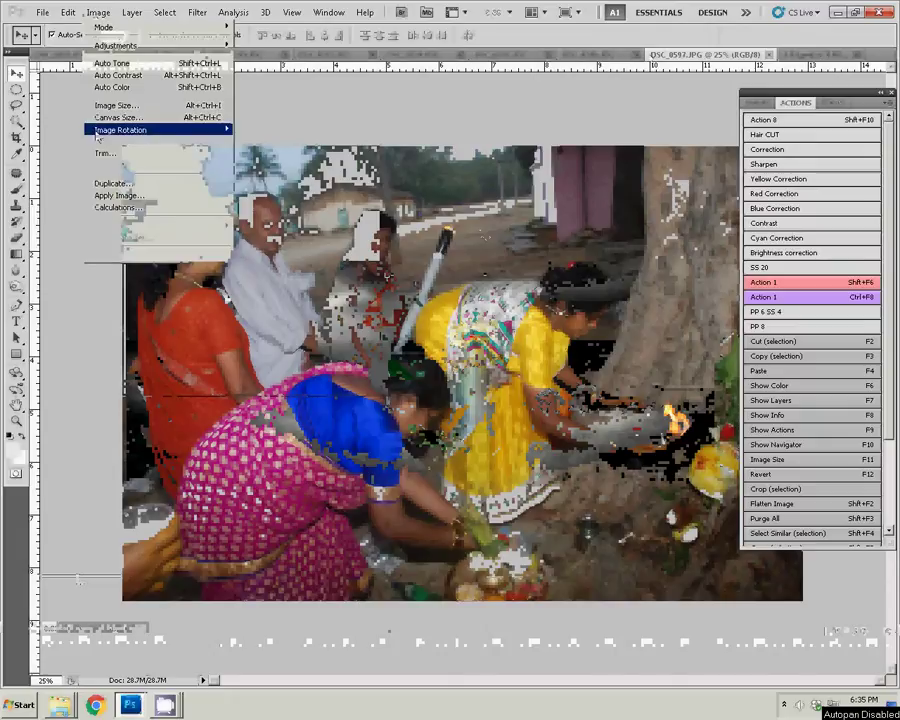
click(224, 106)
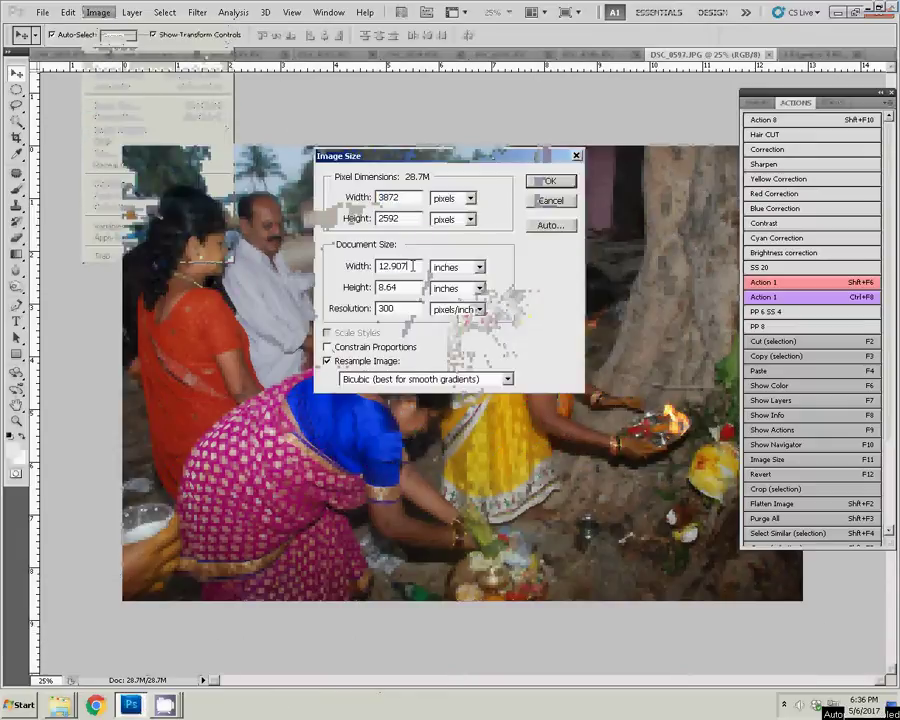
click(327, 346)
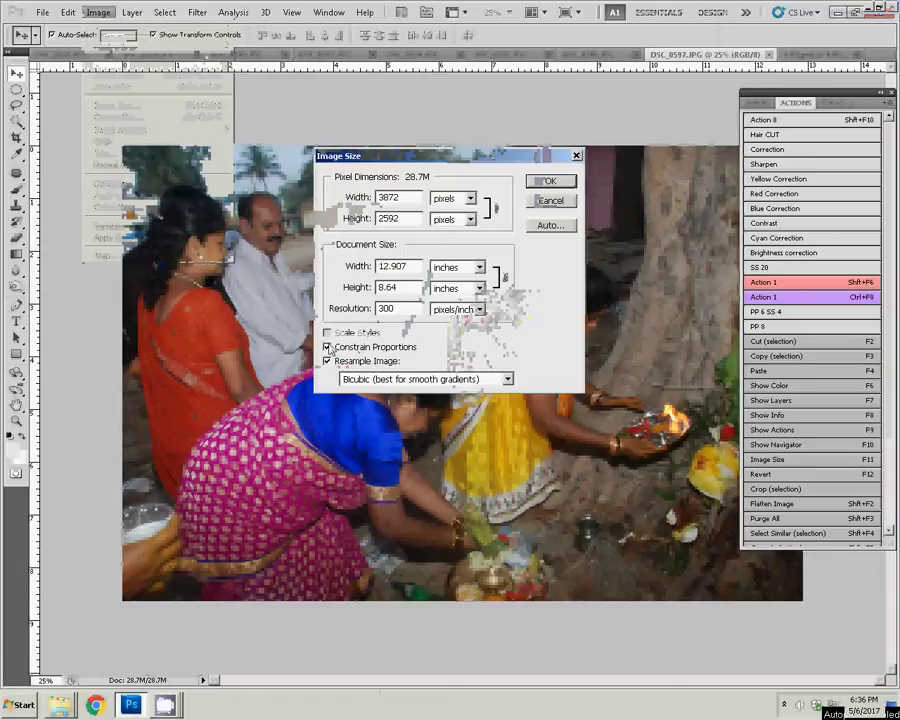
double_click(410, 264)
text(8)
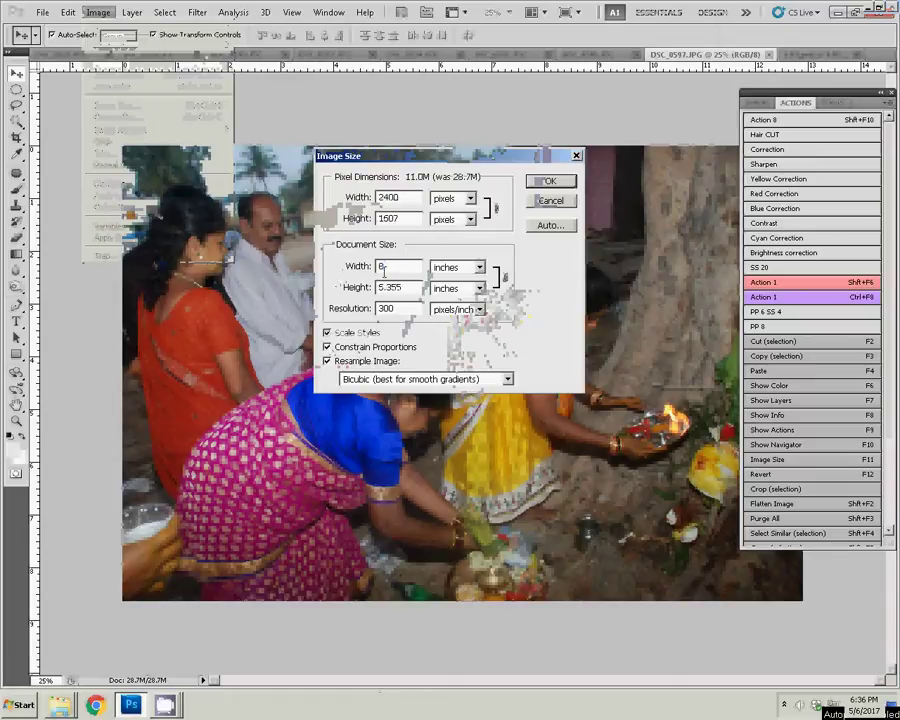
click(545, 183)
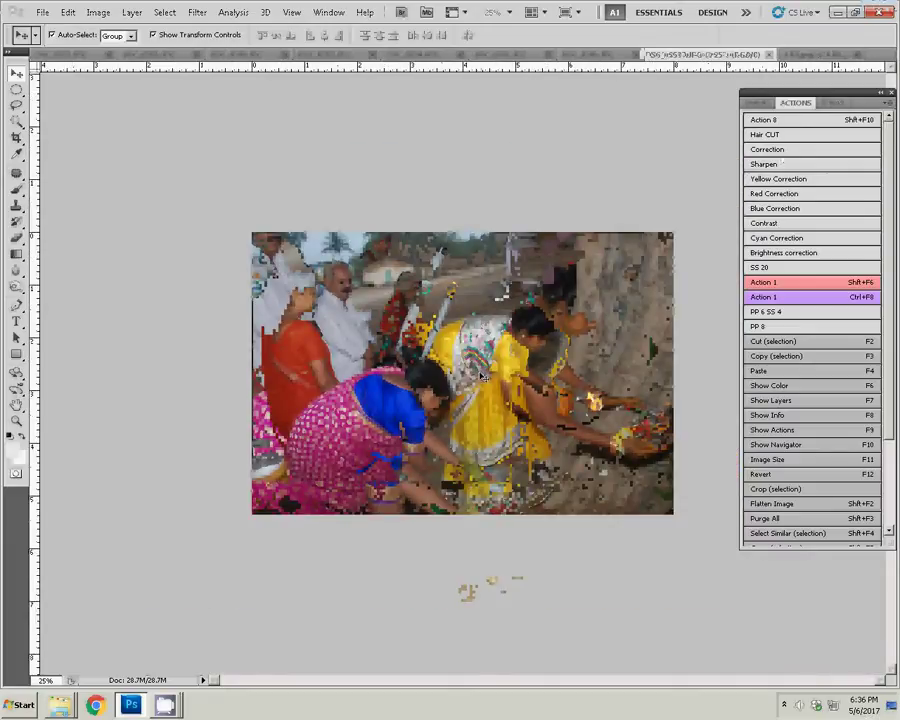
Select all of the photo, cut it, and close the document without saving.
key(ctrl+a)
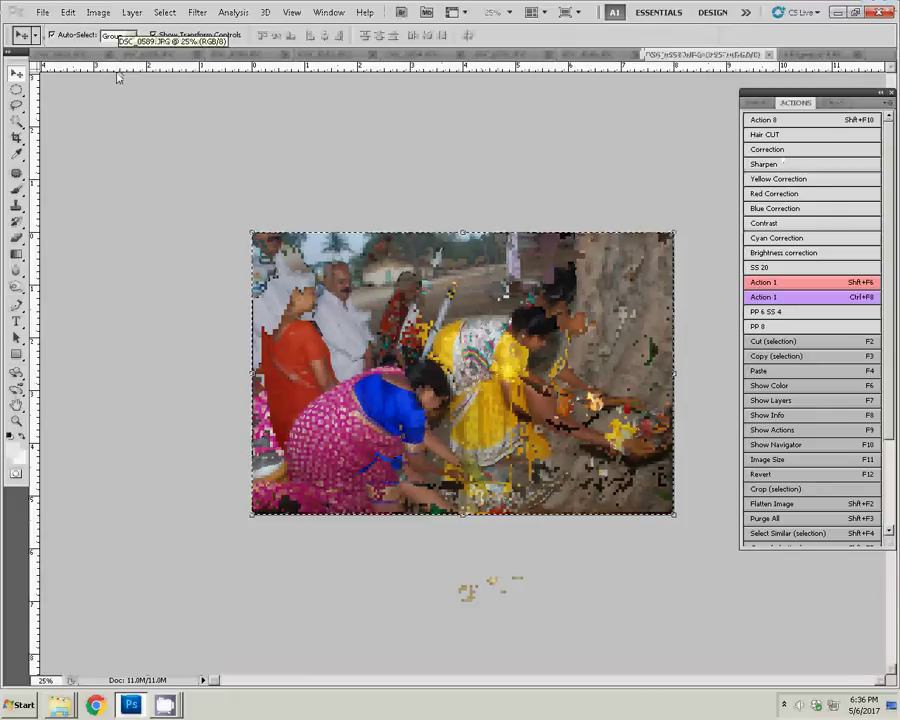
key(ctrl+d)
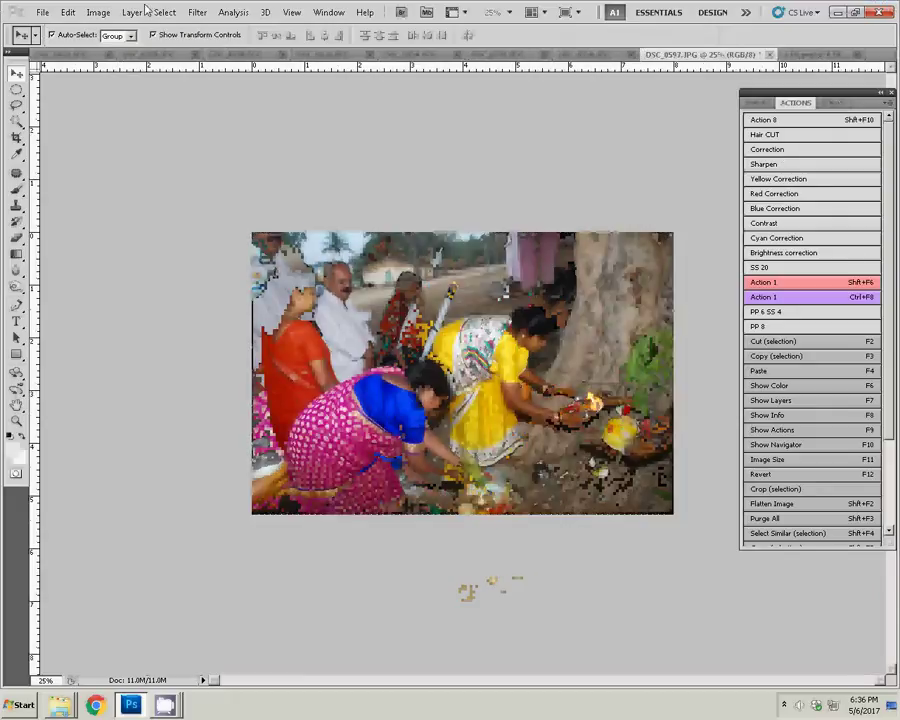
click(164, 12)
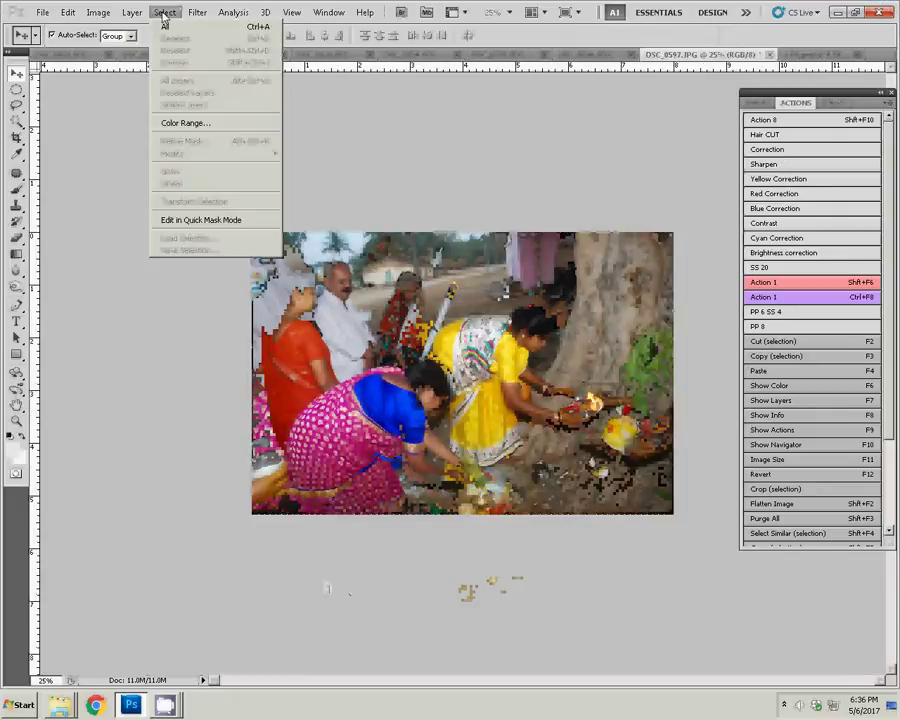
click(261, 28)
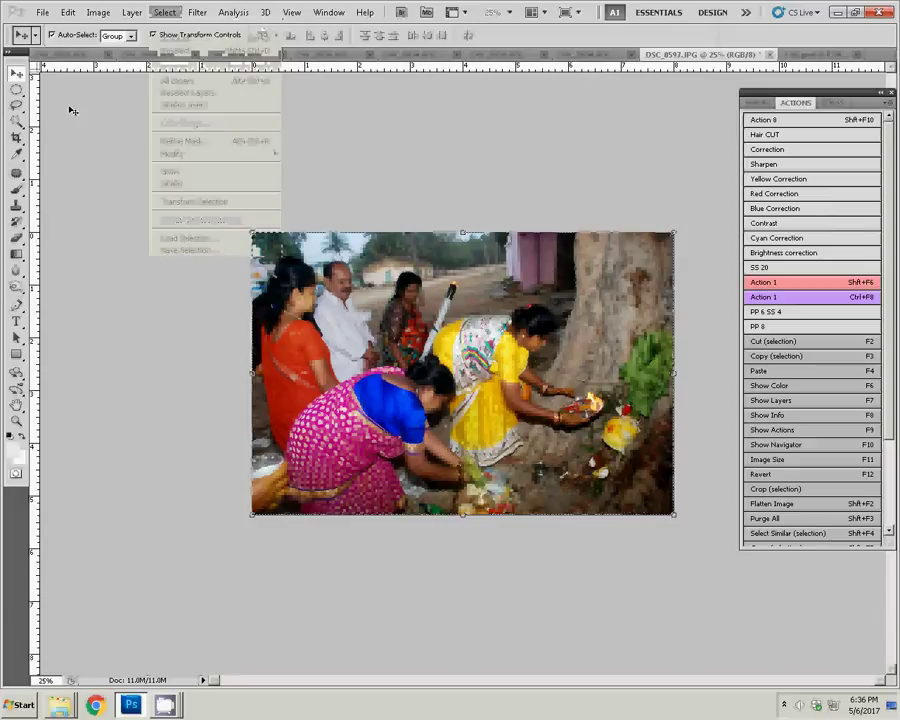
click(66, 12)
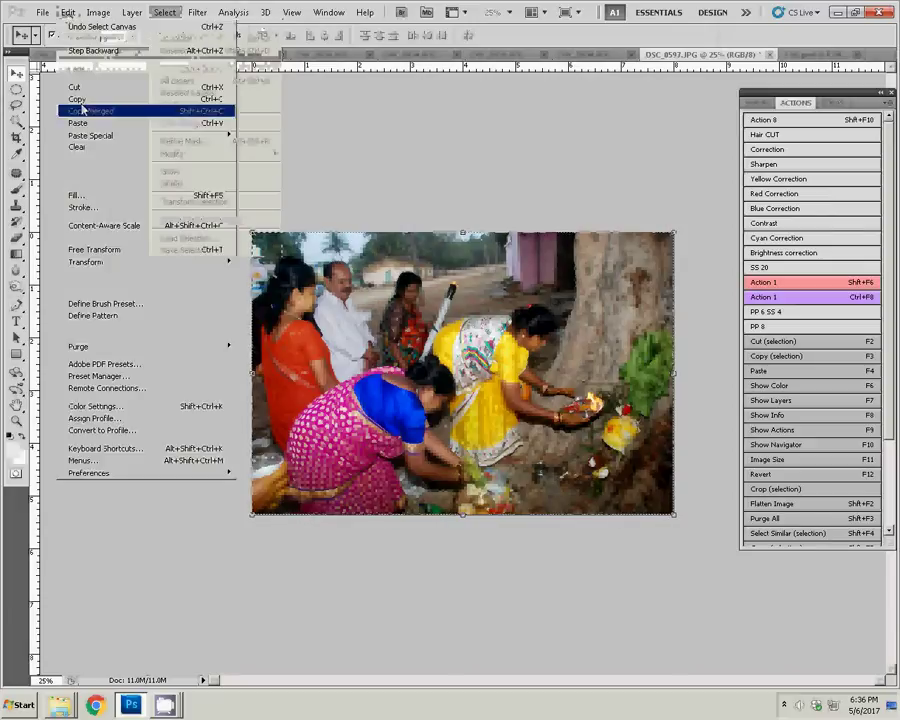
click(122, 88)
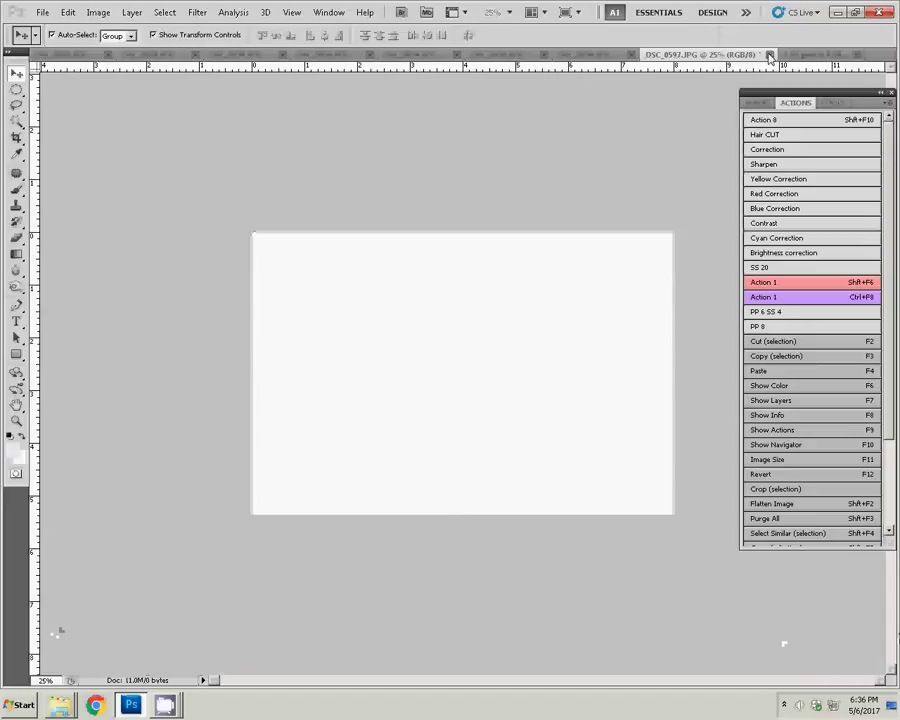
key(ctrl+w)
click(444, 263)
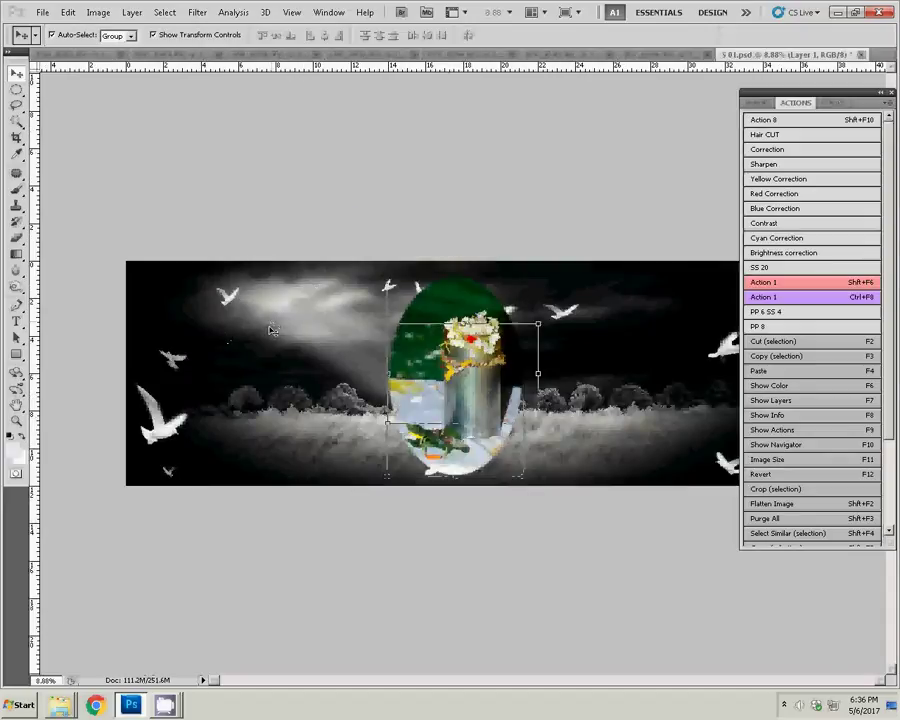
Paste the ceremony photo into the spread and move it to the top-left corner.
key(ctrl+v)
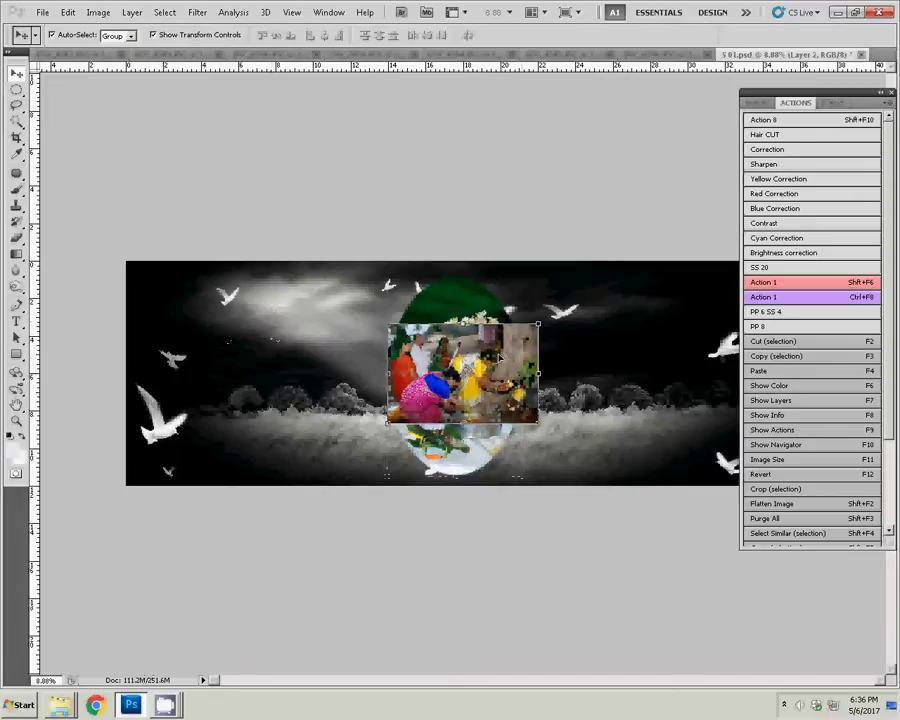
click(67, 12)
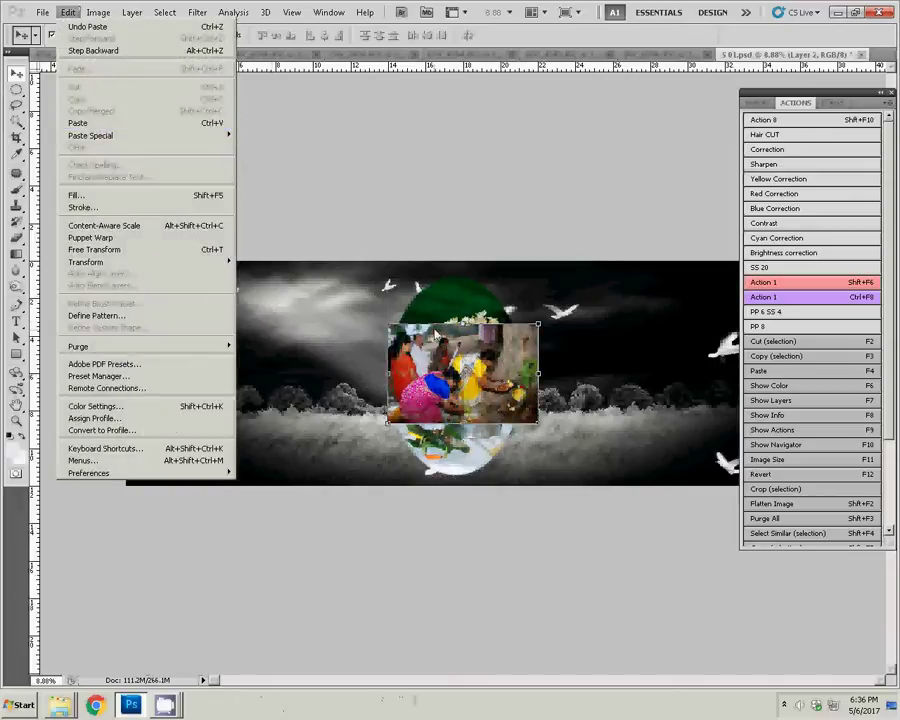
click(437, 333)
drag(437, 333, 240, 292)
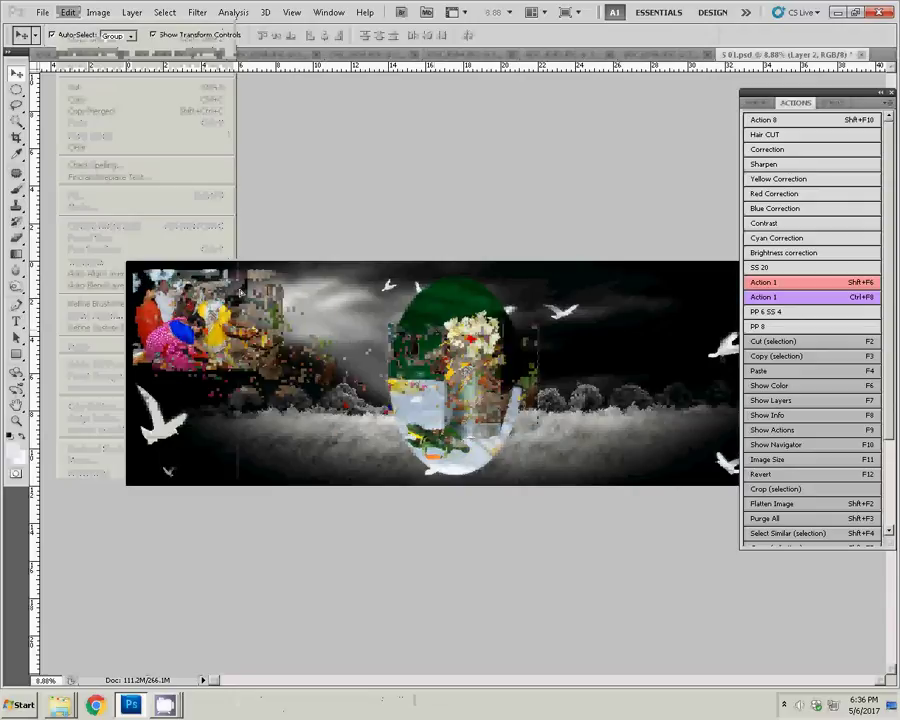
Add guides along the photo's top edge and the spread's left and bottom edges.
drag(320, 66, 314, 261)
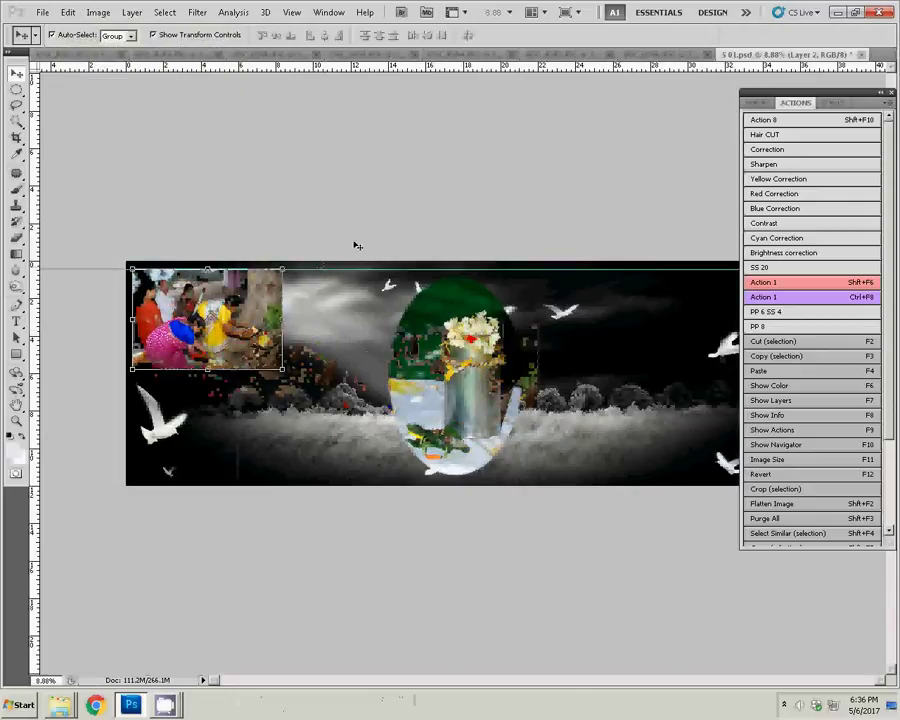
drag(37, 429, 132, 429)
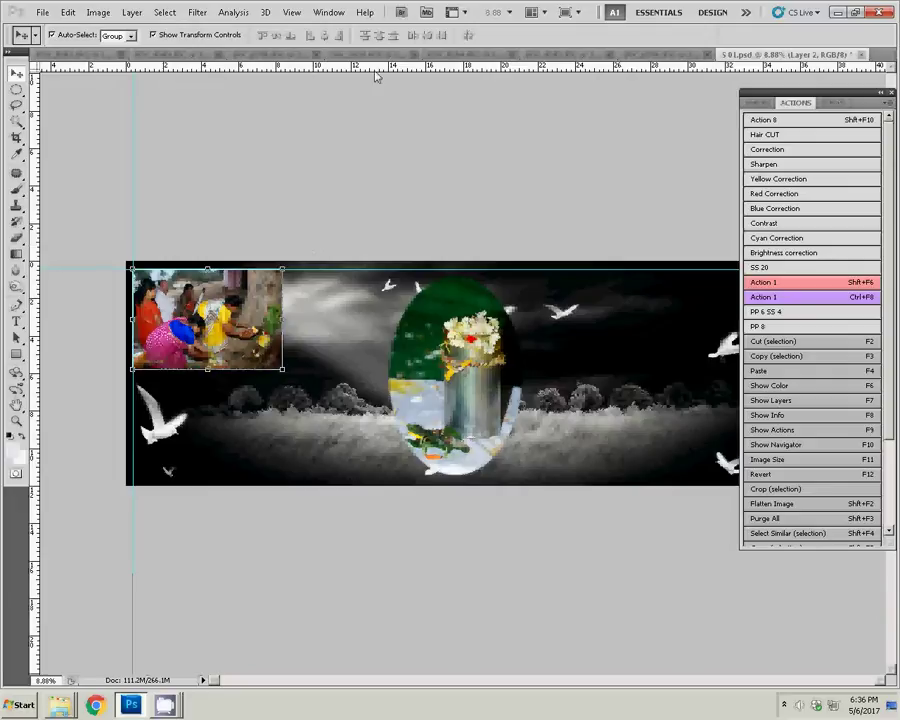
drag(376, 76, 282, 481)
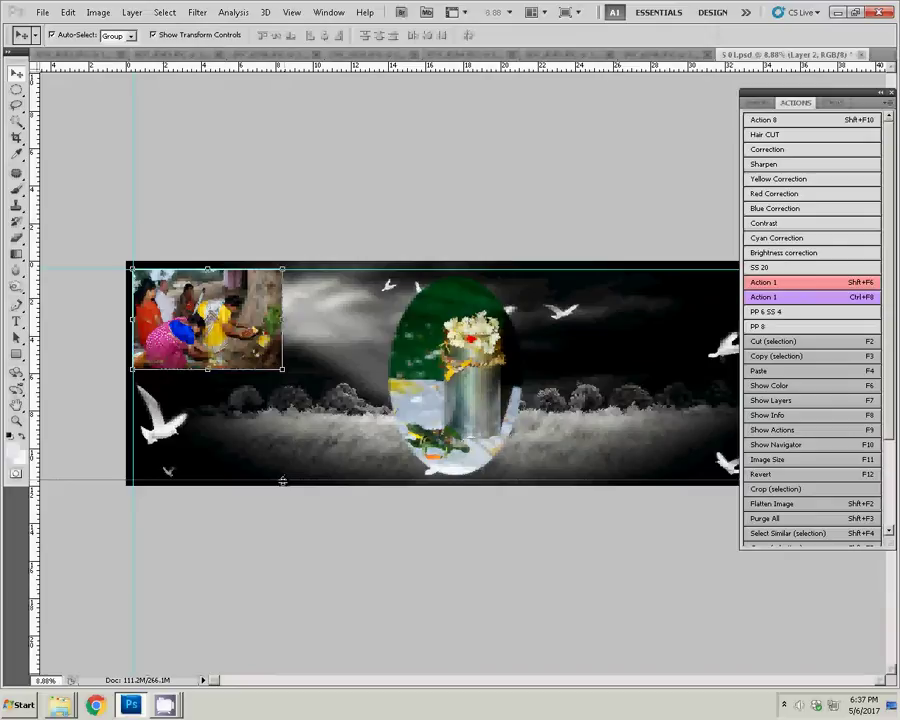
drag(283, 480, 283, 478)
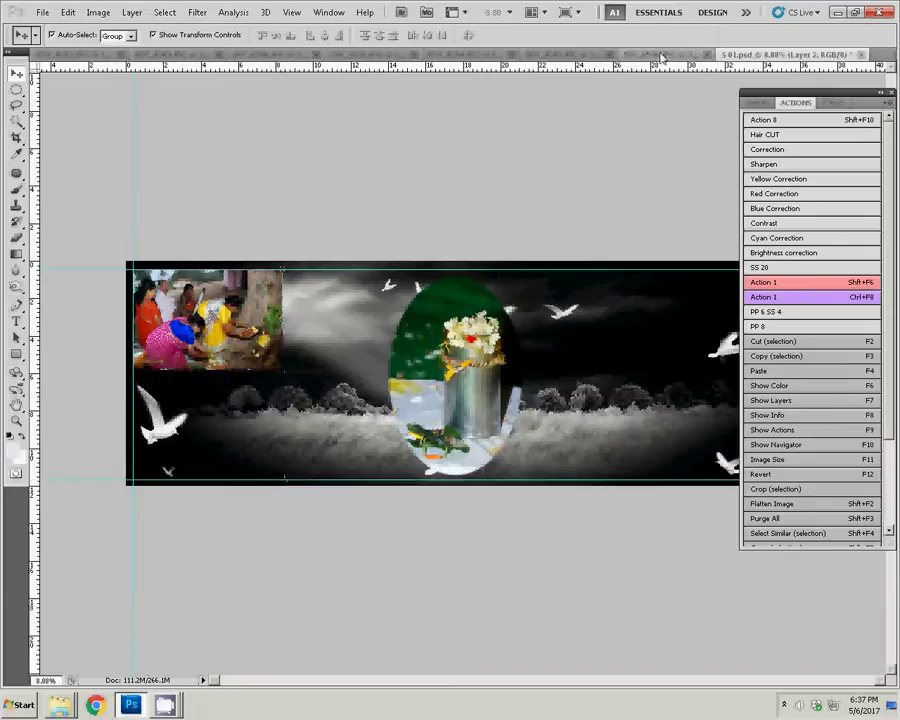
click(660, 54)
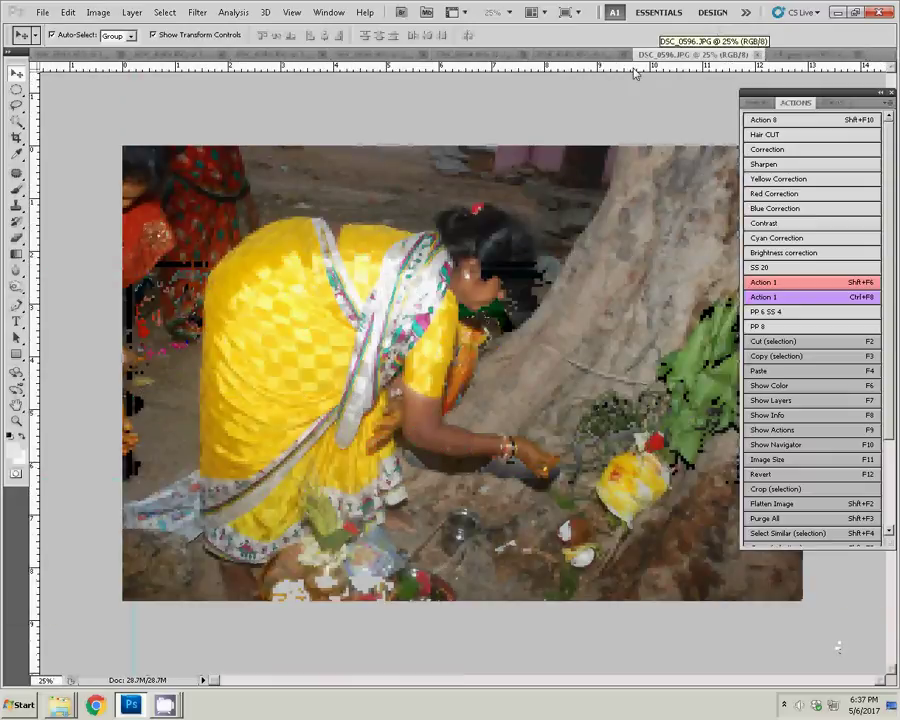
Resize the second photo to 8 inches wide, cut it, and close it unsaved.
key(F11)
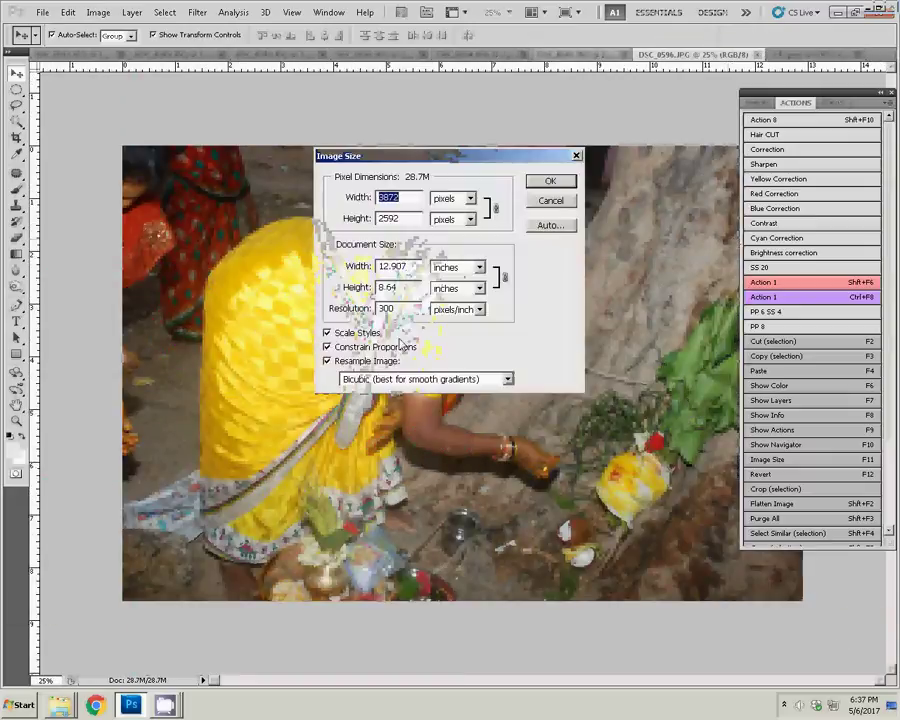
text(8)
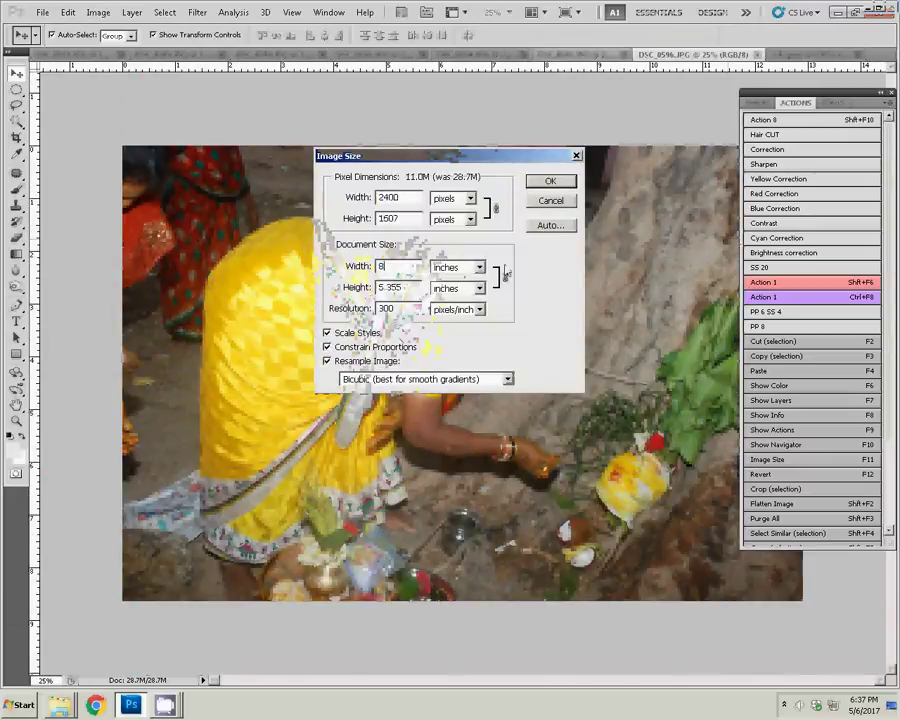
click(565, 183)
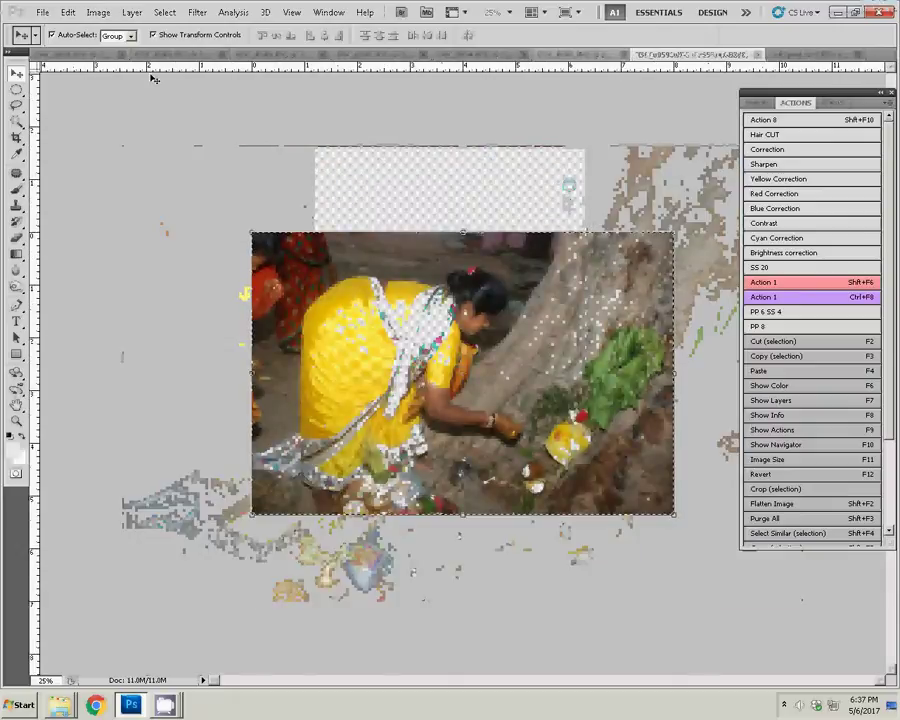
key(ctrl+x)
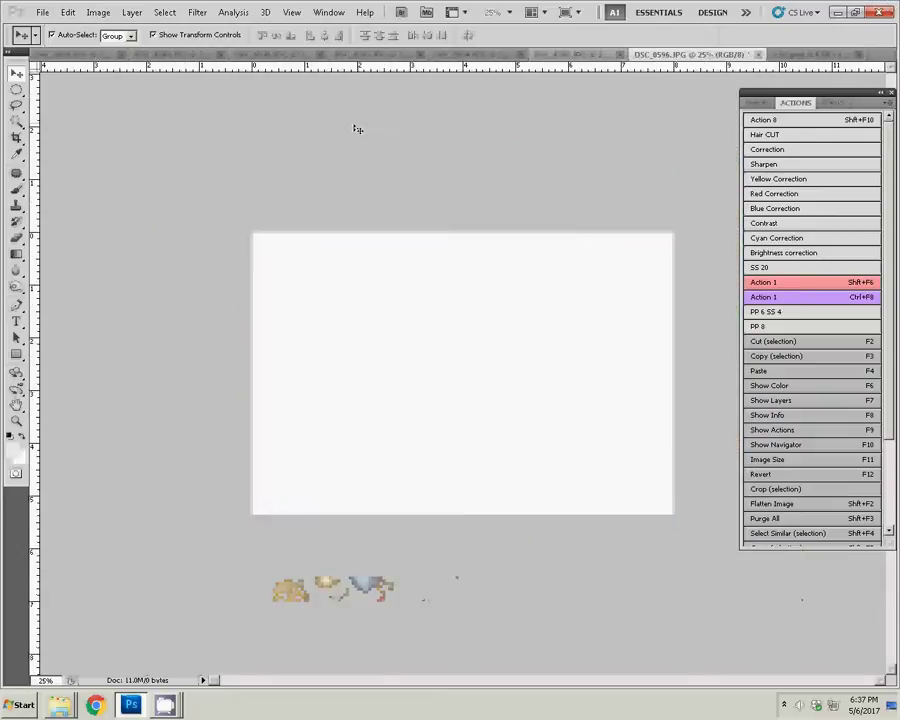
key(ctrl+w)
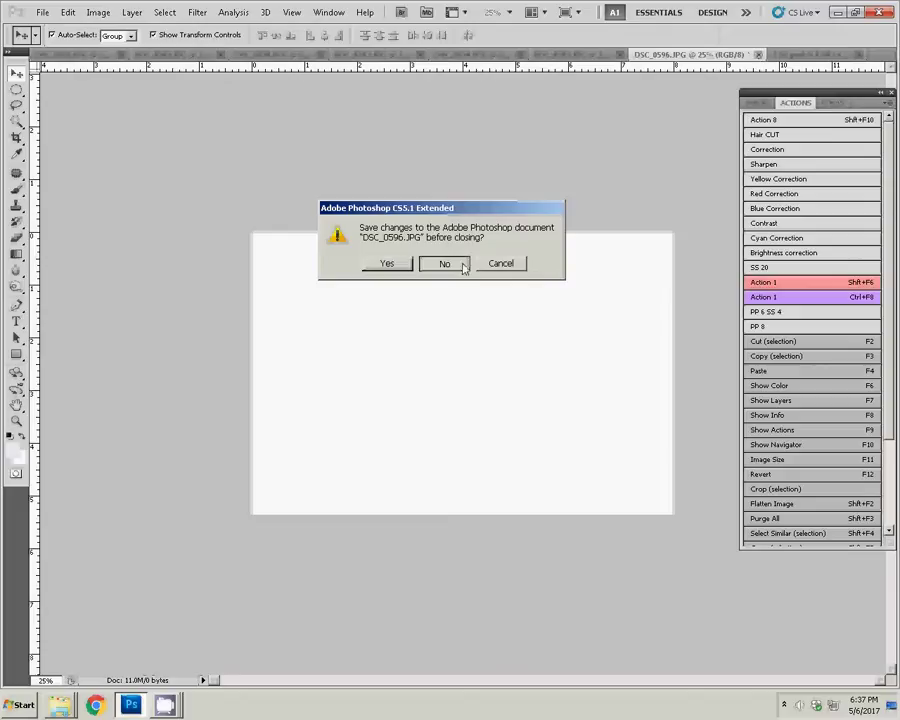
click(463, 263)
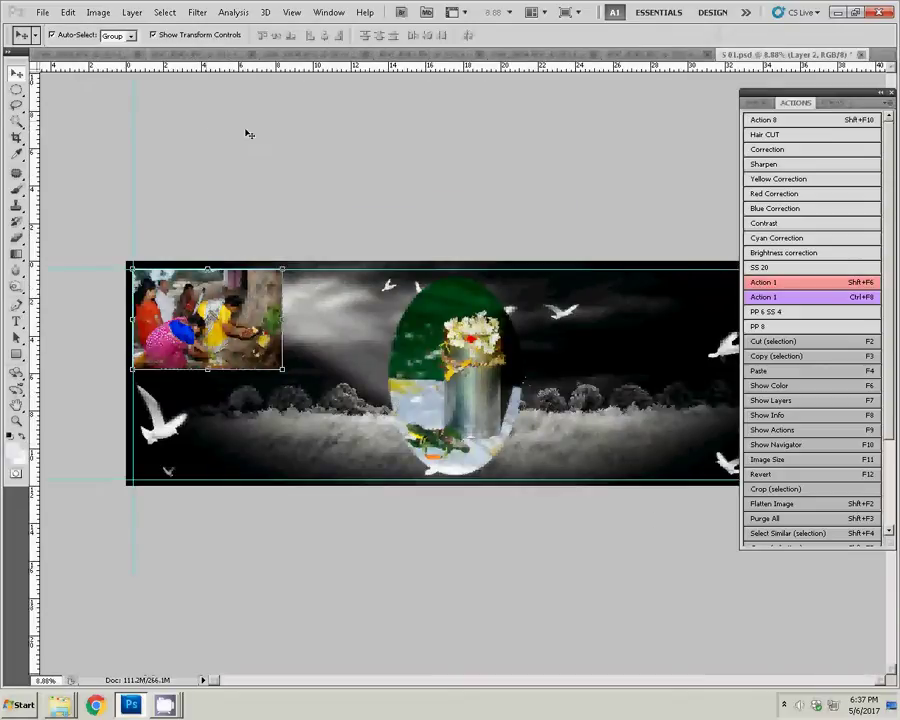
Position the pasted second photo beneath the first in the left column.
click(518, 351)
drag(518, 351, 262, 406)
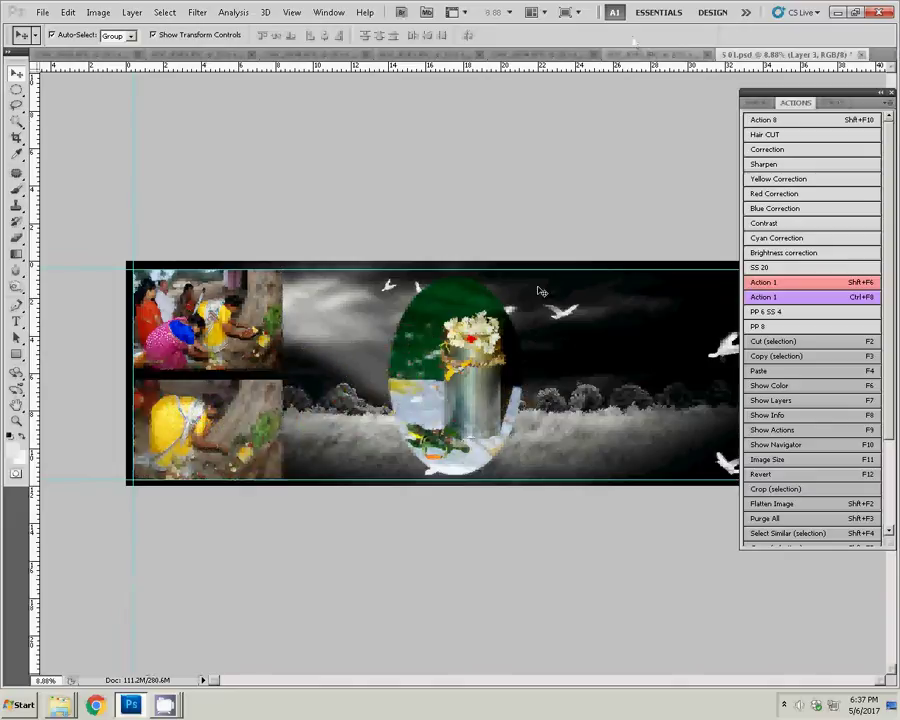
key(ctrl+Tab)
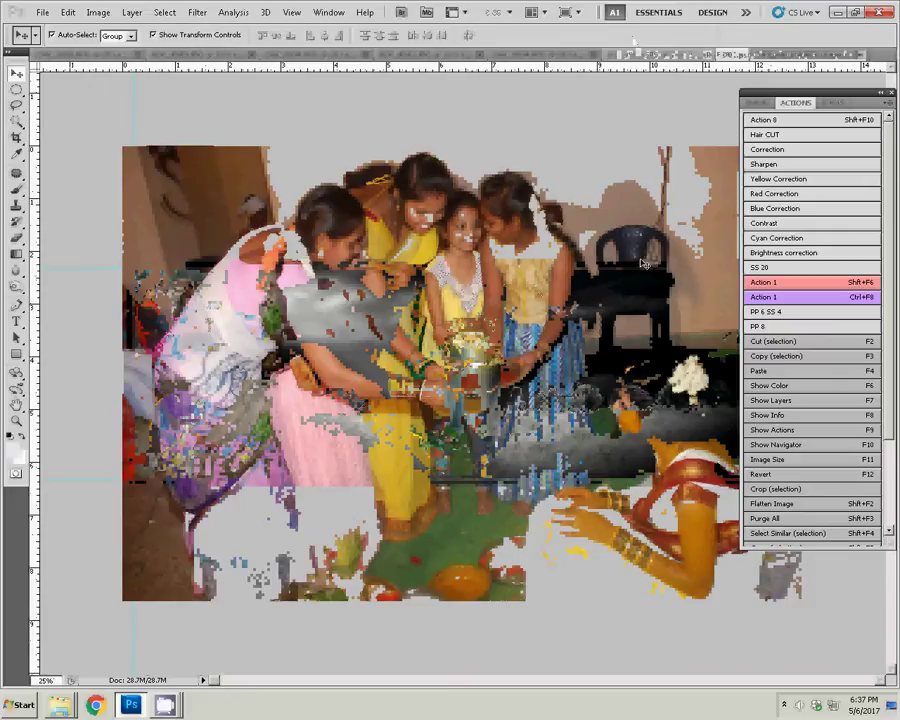
Resize DSC_0595 to 8 inches wide, cut its contents, and close it without saving.
key(F11)
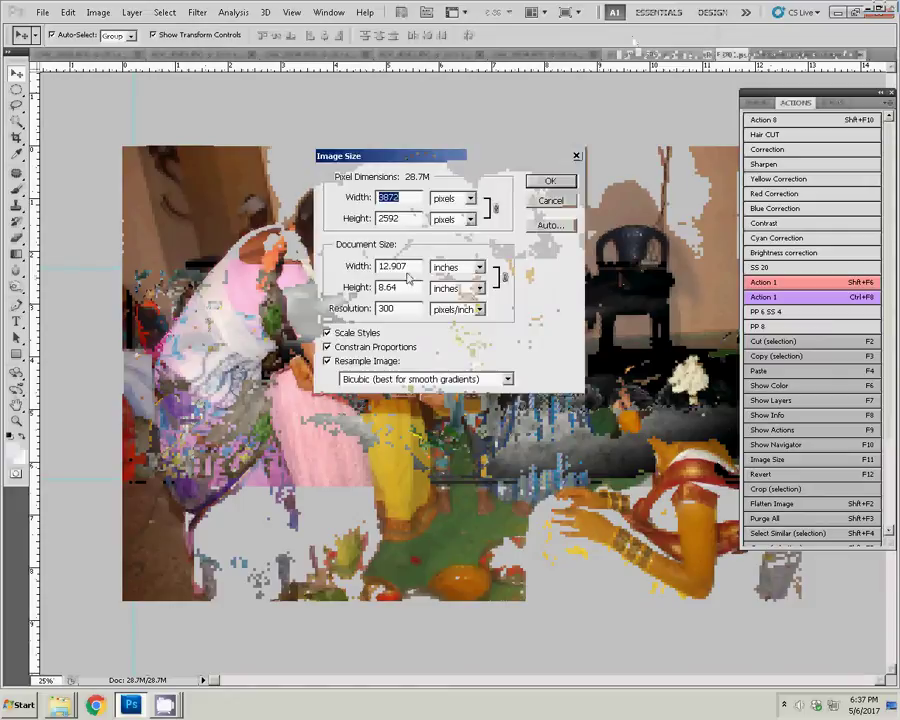
double_click(398, 266)
text(8)
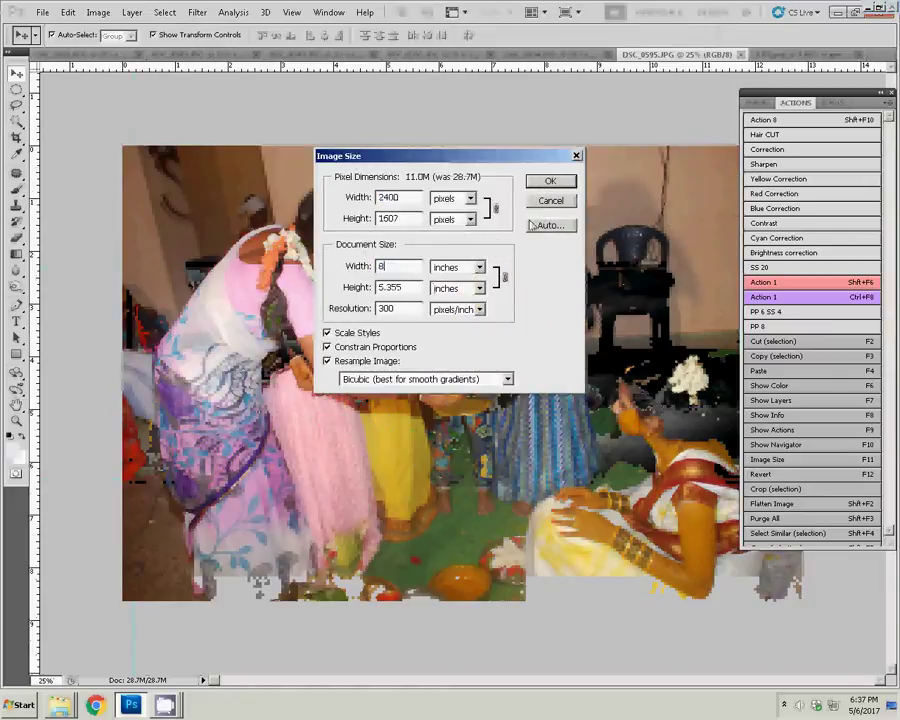
click(557, 185)
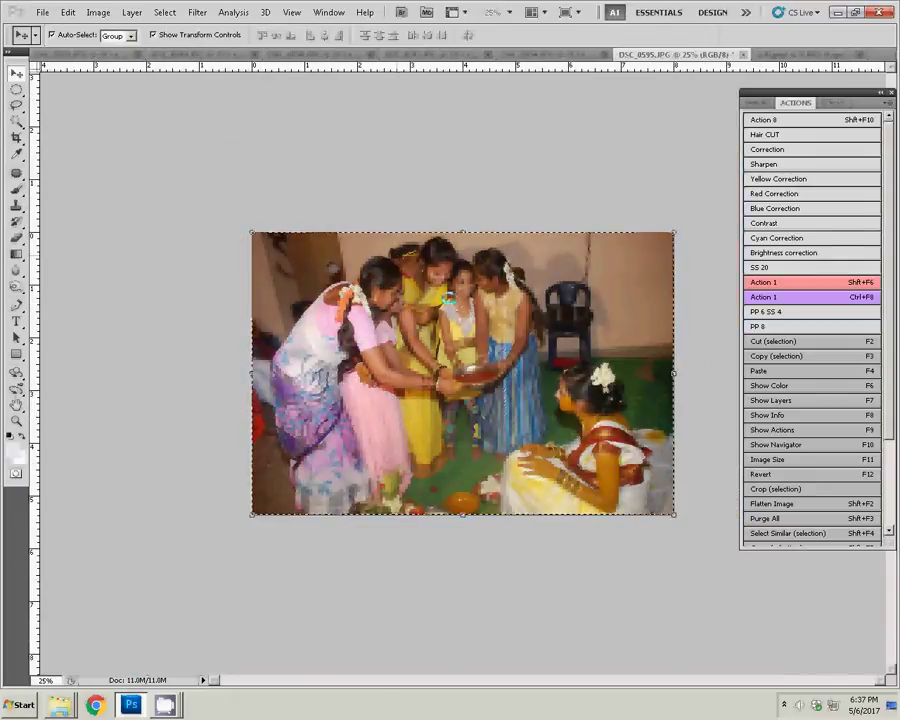
key(ctrl+x)
click(743, 54)
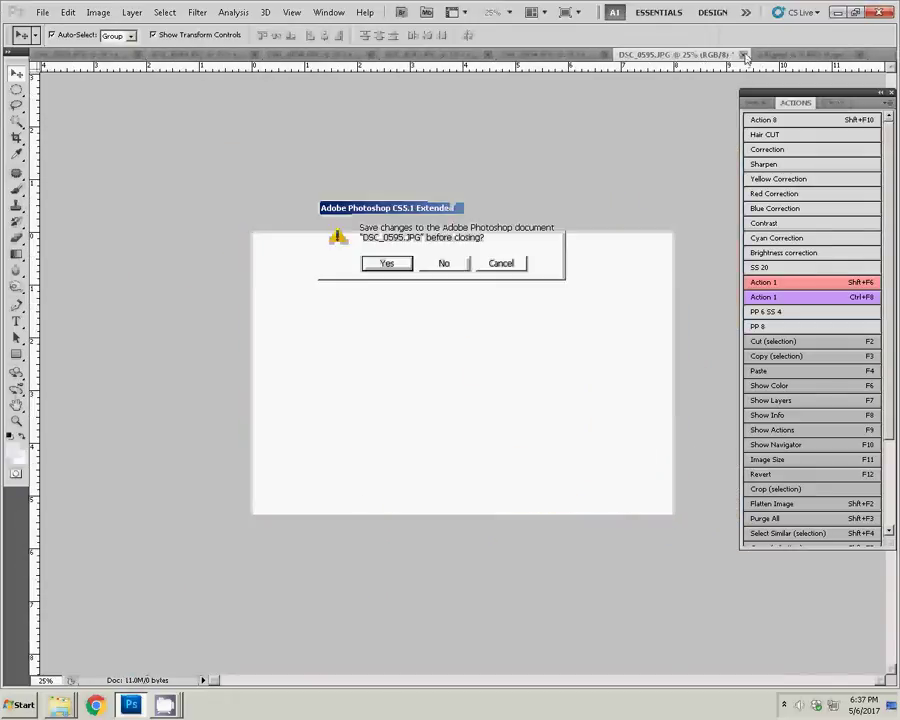
click(452, 263)
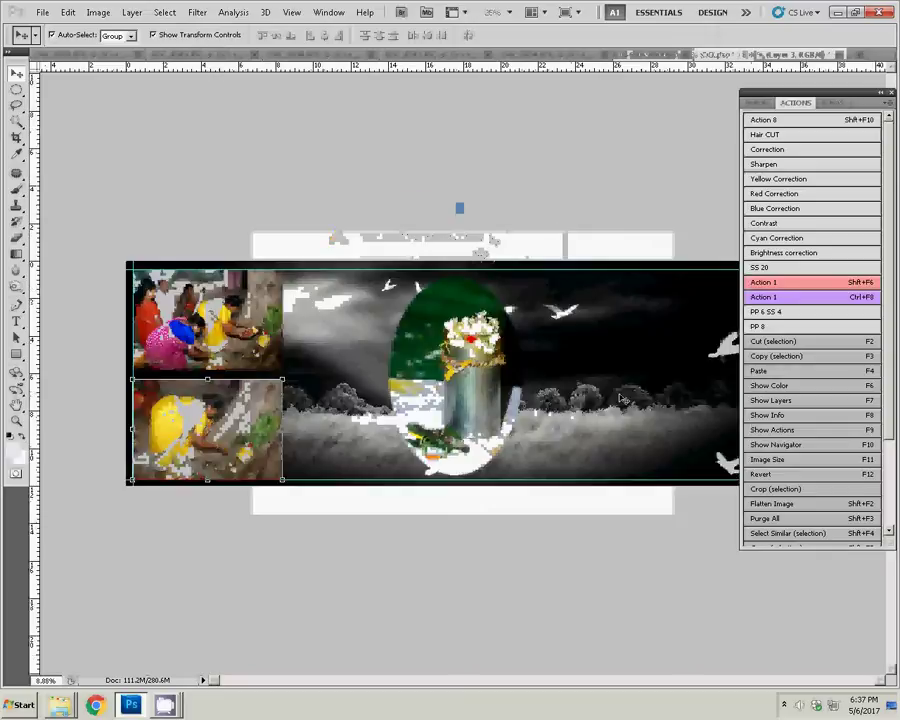
Paste the group photo into the banner and place it right of the oval.
key(ctrl+minus)
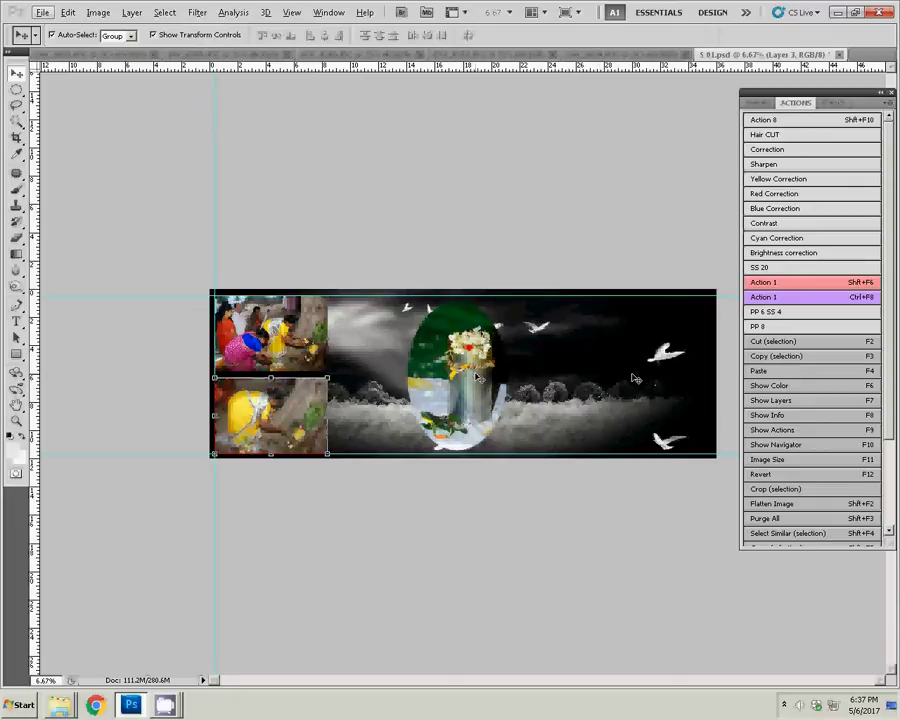
click(478, 378)
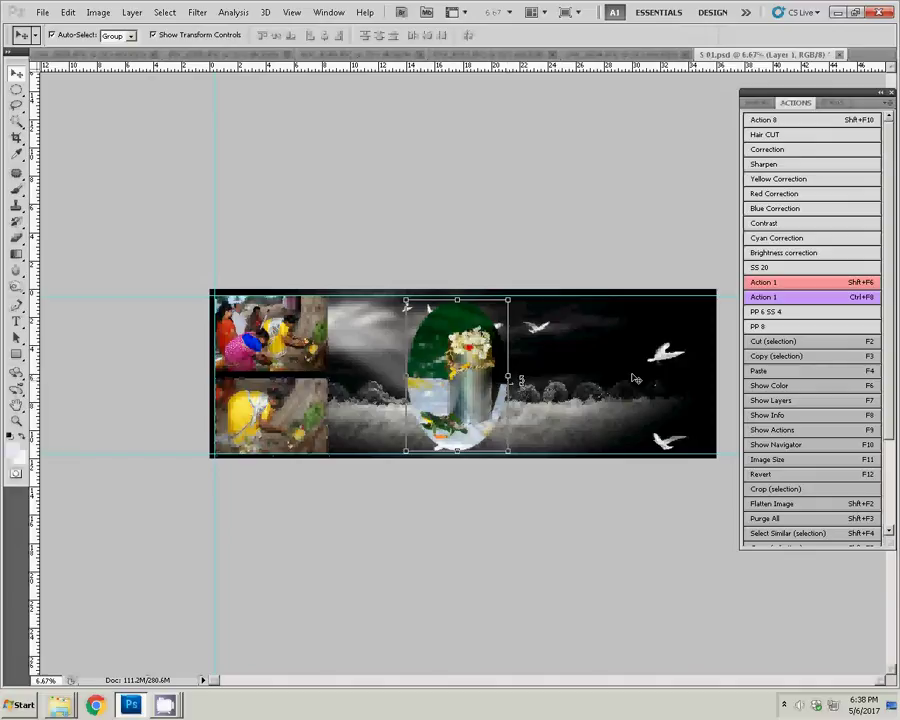
key(ctrl+v)
drag(480, 373, 592, 413)
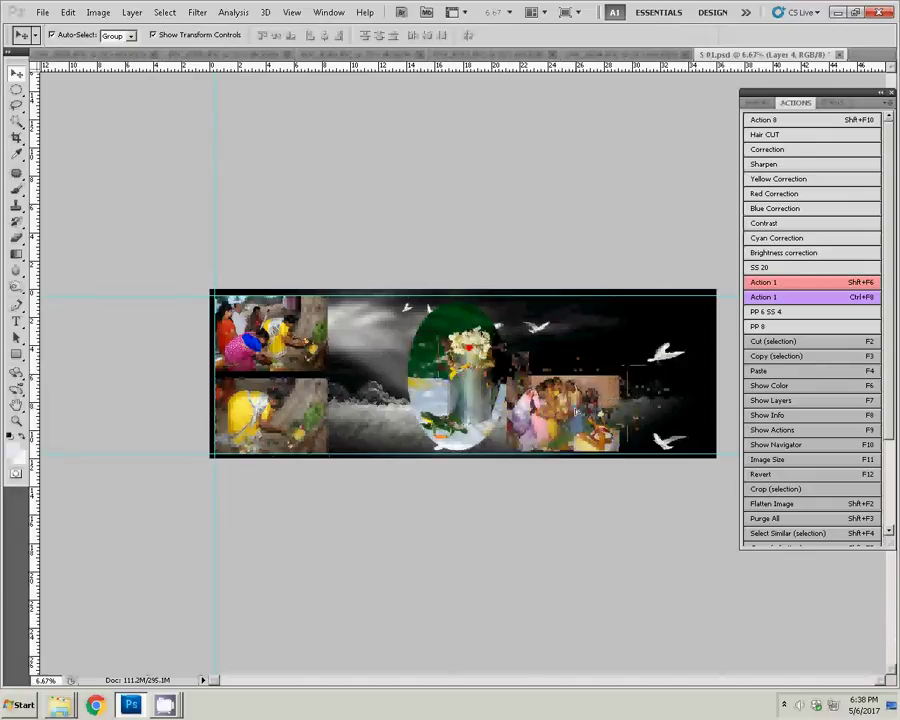
Move the bottom-left and top-left small photos to the banner's right end.
click(260, 403)
mouse_move(260, 403)
mouse_down()
mouse_move(667, 405)
mouse_move(618, 400)
mouse_up()
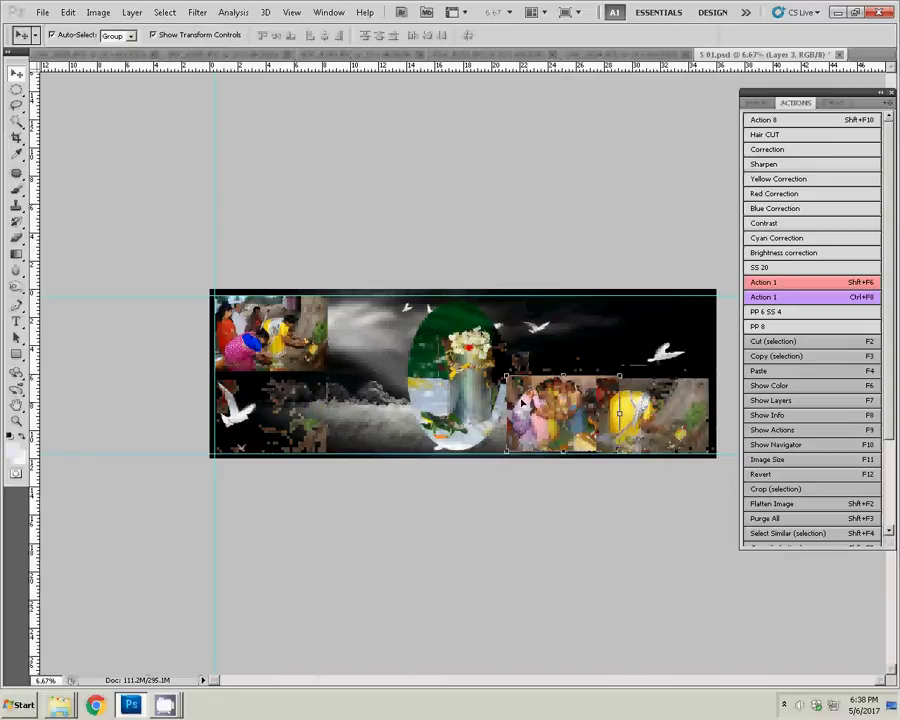
drag(544, 404, 528, 402)
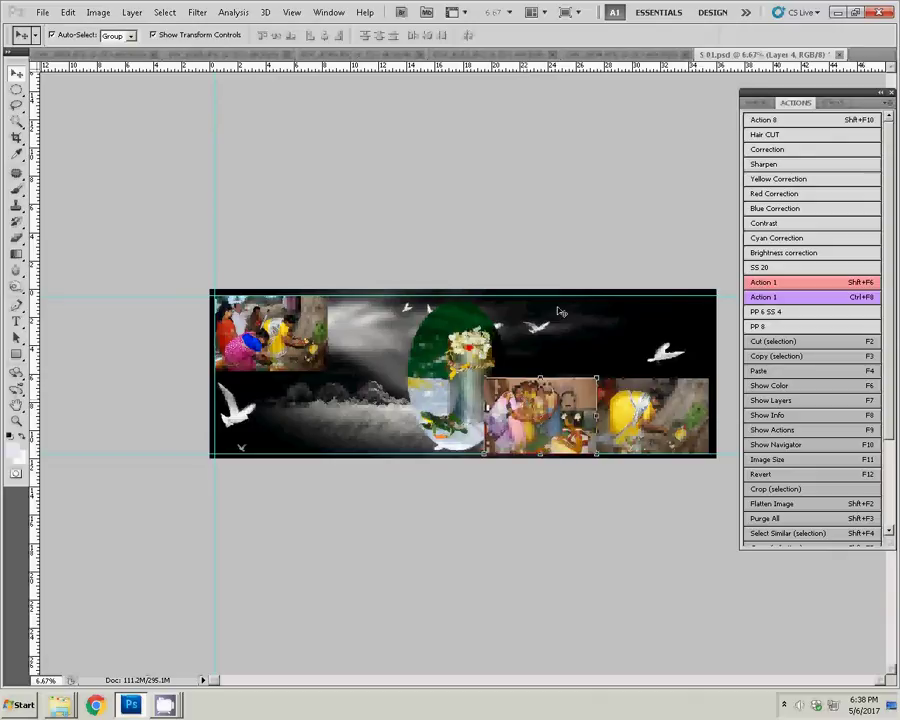
click(285, 335)
drag(251, 316, 637, 320)
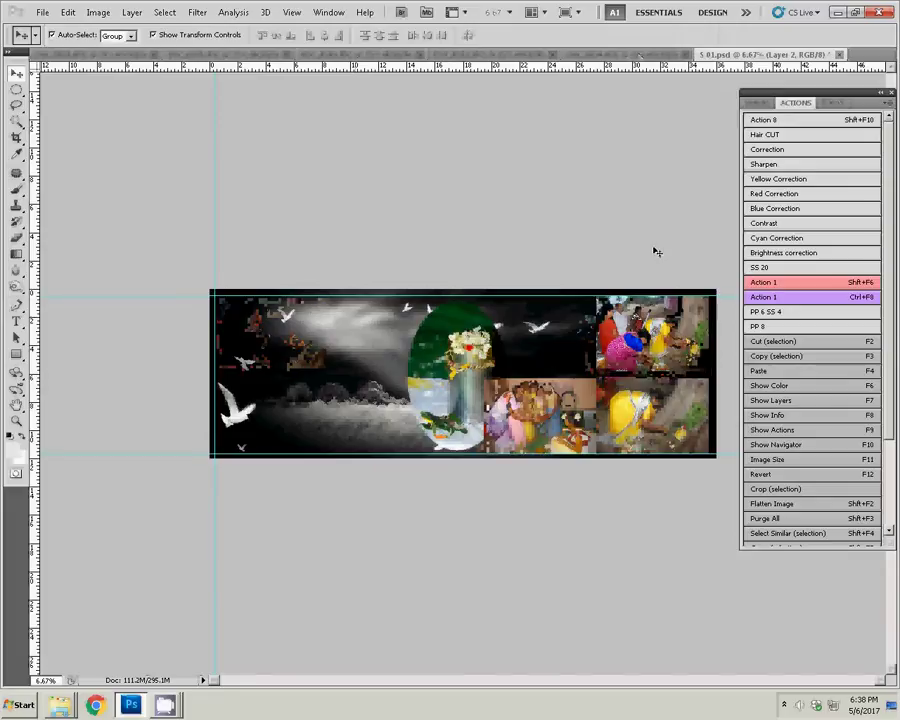
key(ctrl+Tab)
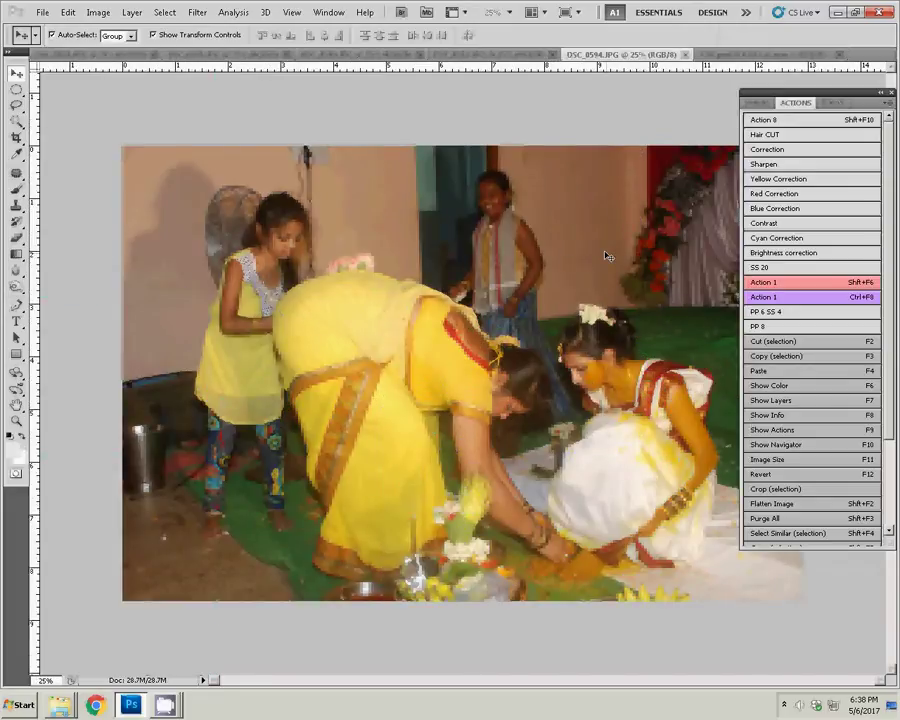
Resize DSC_0594 to 8 inches wide.
key(F11)
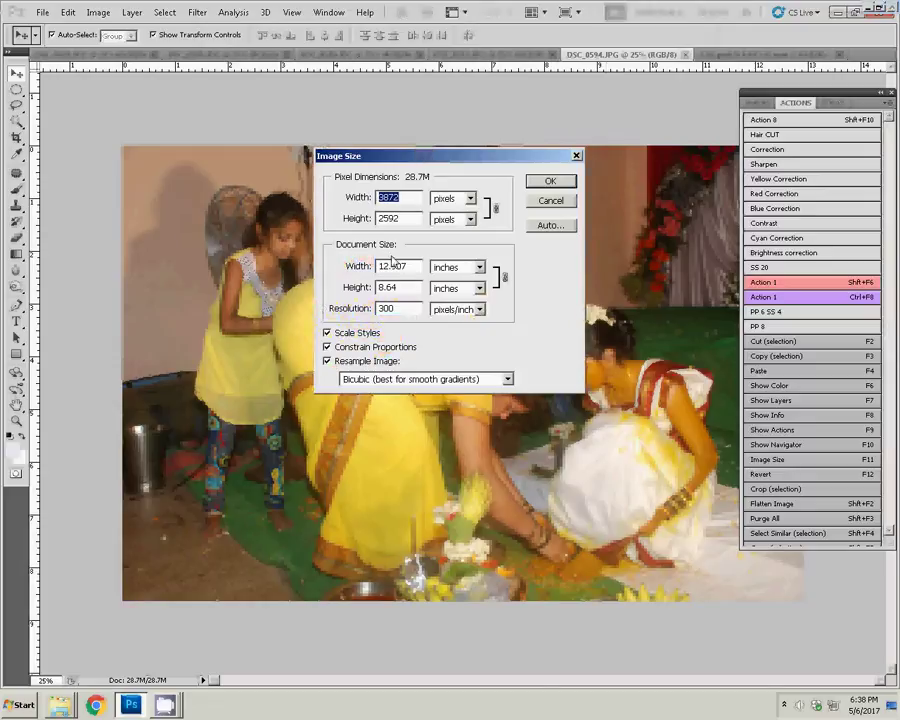
mouse_move(395, 266)
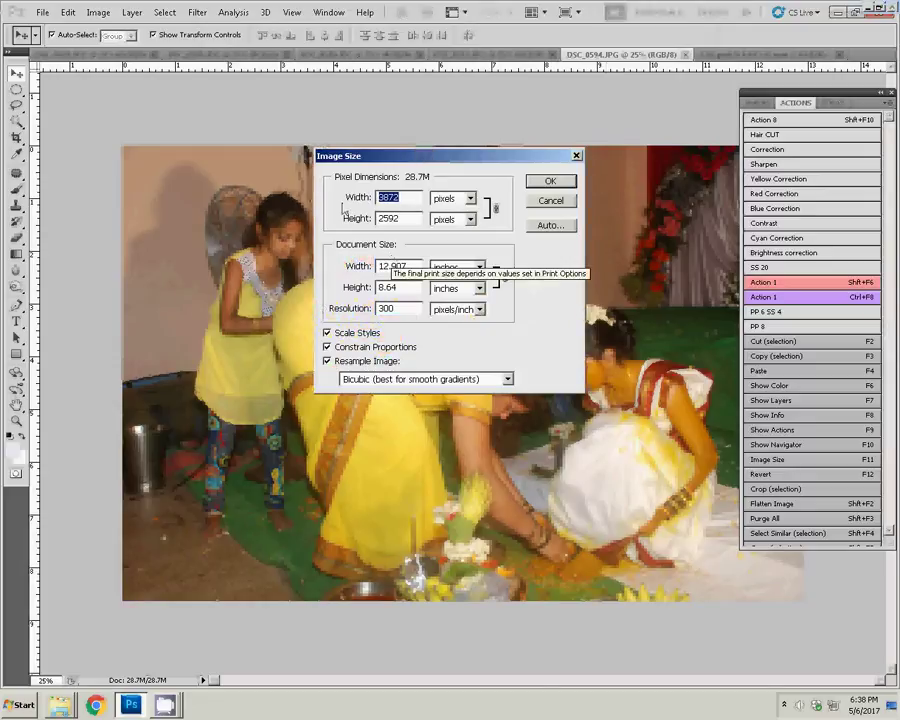
double_click(392, 266)
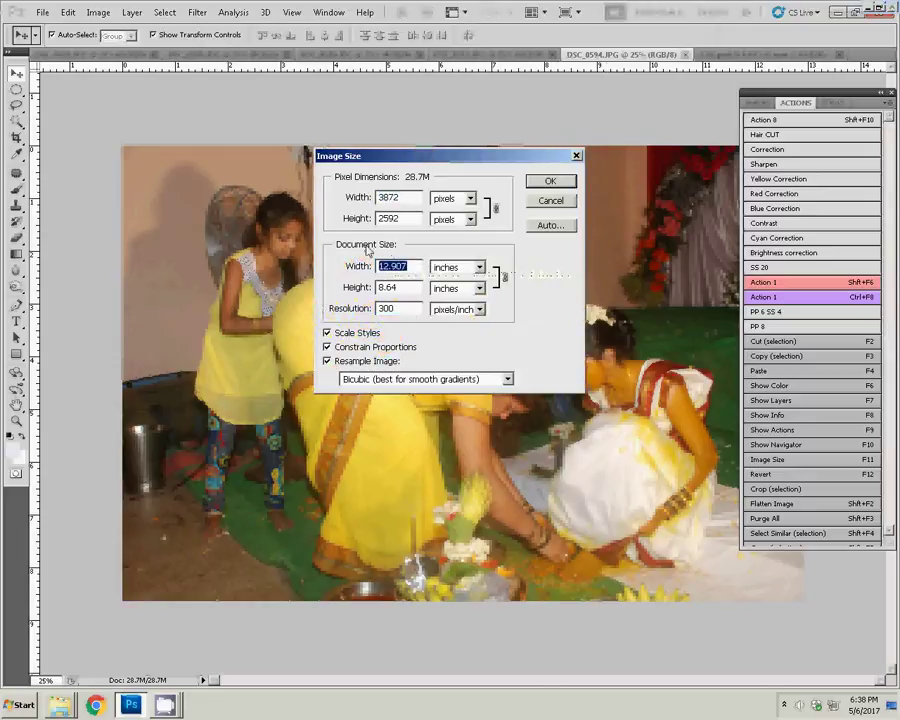
text(8)
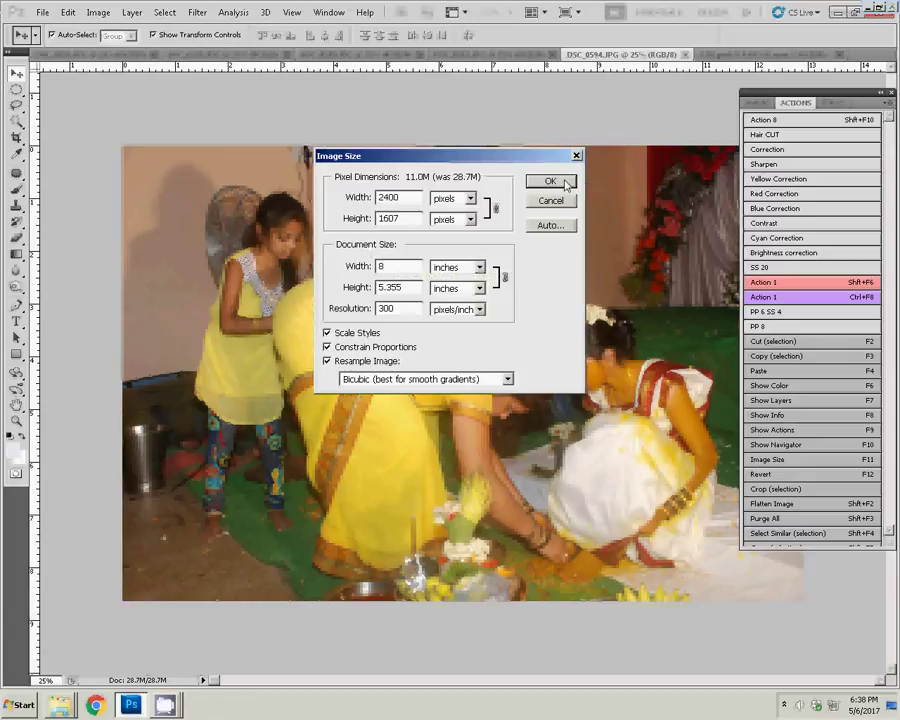
click(550, 181)
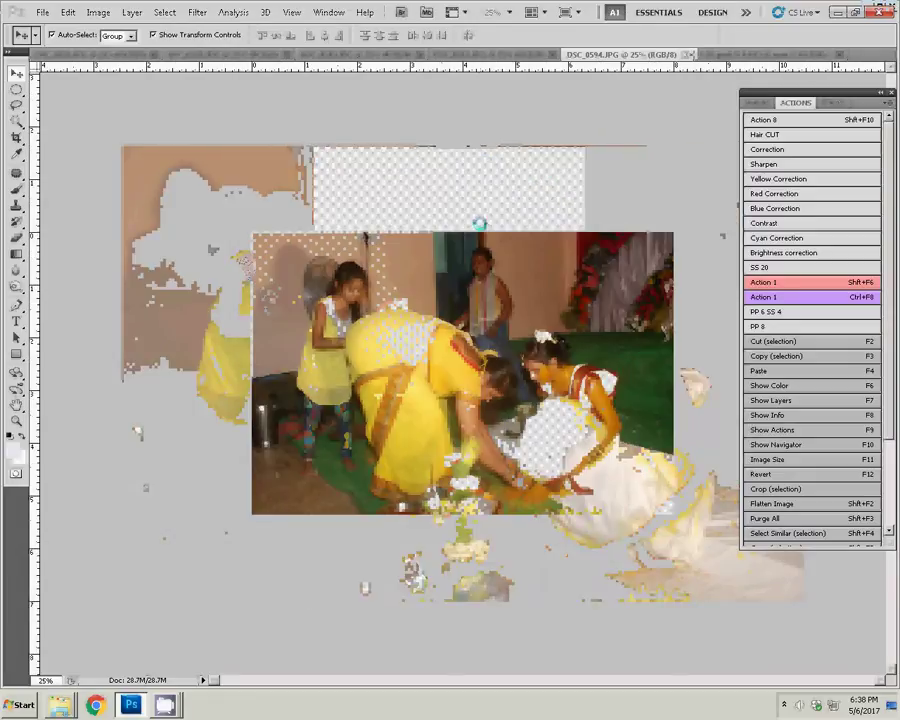
Cut DSC_0594, close it unsaved, and paste it into the banner.
key(Delete)
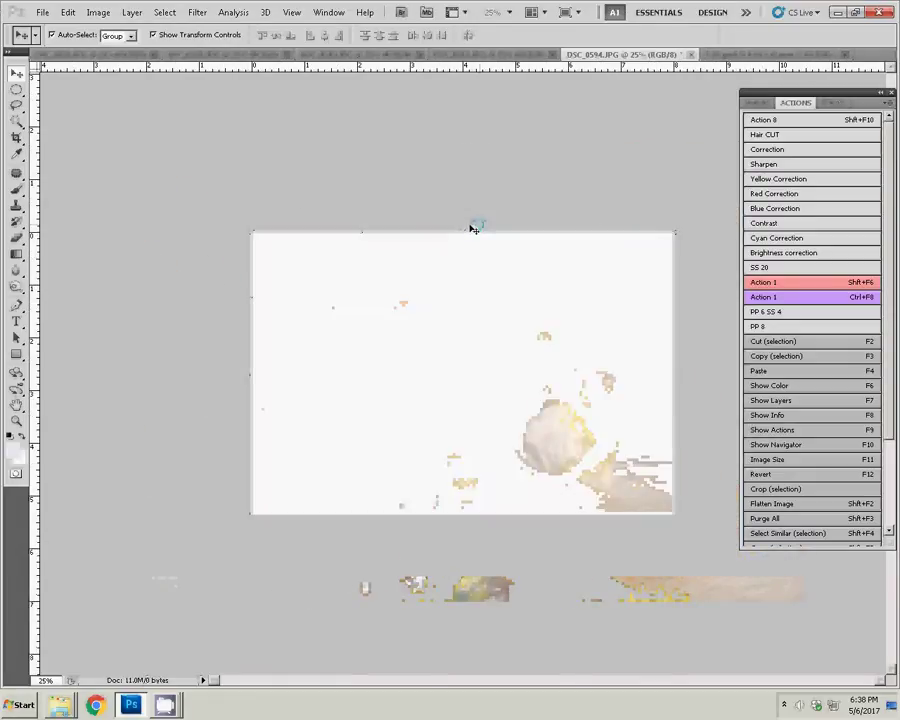
key(ctrl+w)
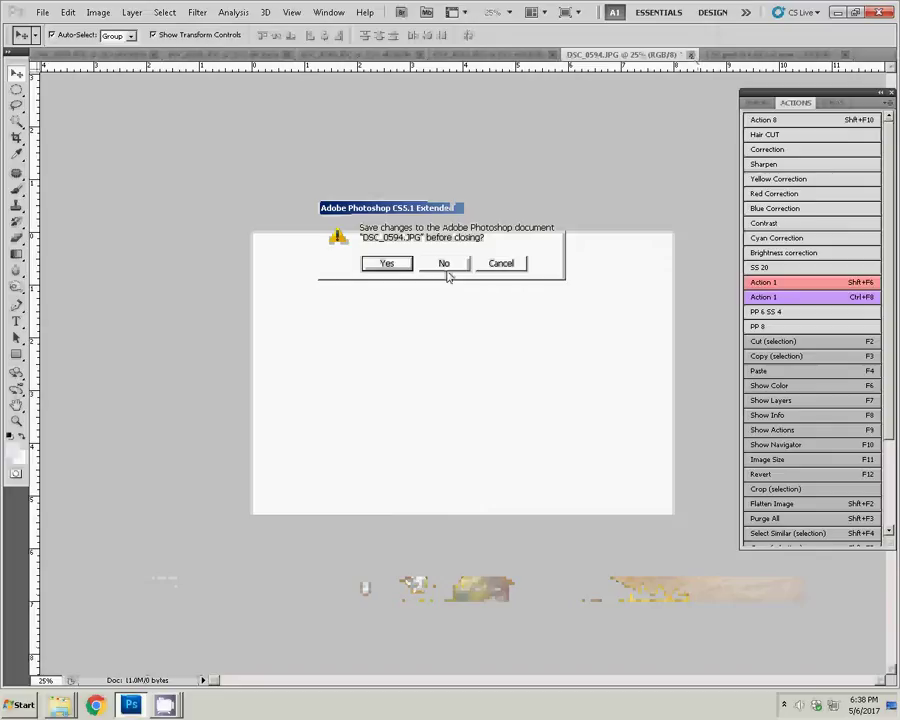
click(446, 264)
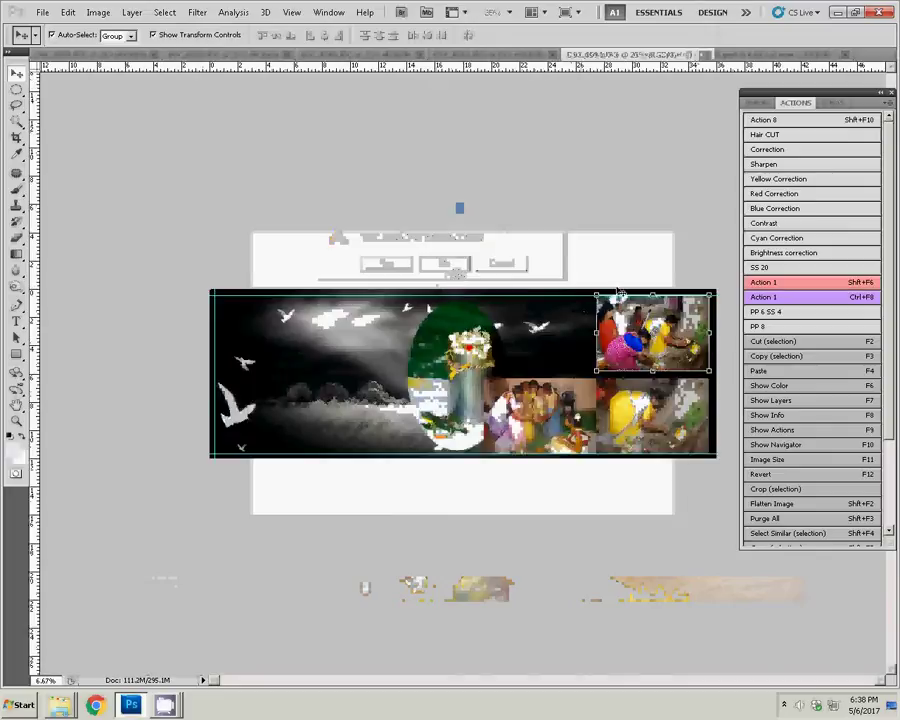
key(Return)
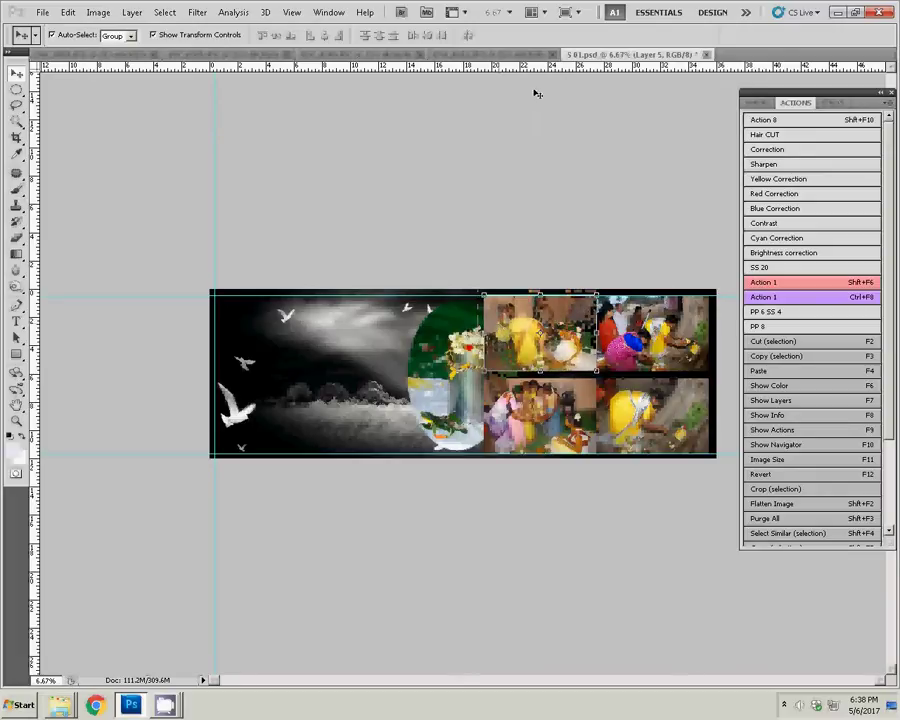
Resize DSC_0593 to 8 inches wide.
key(ctrl+Tab)
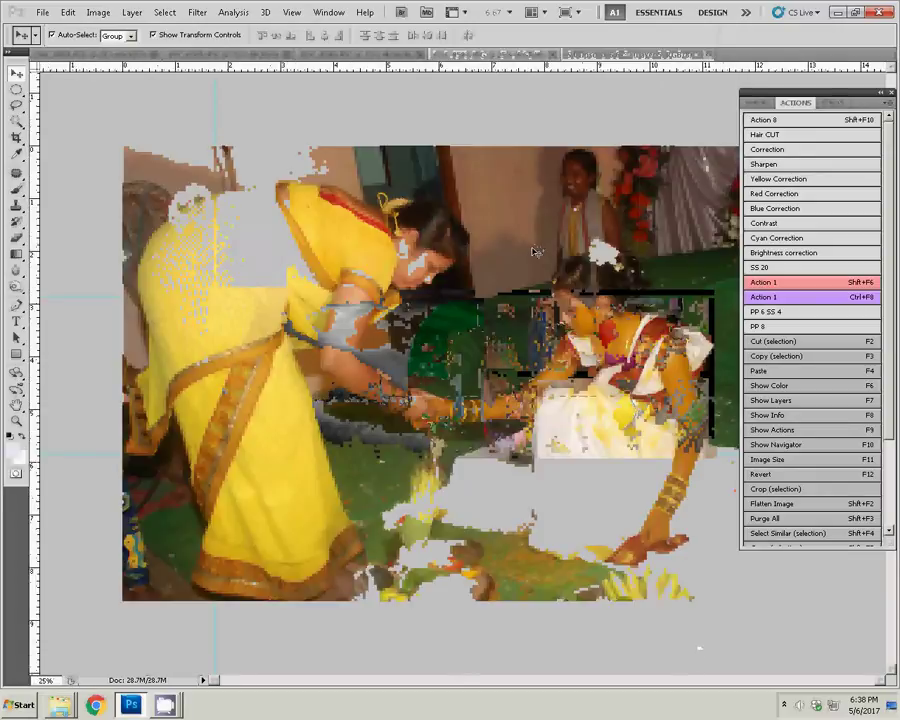
key(F11)
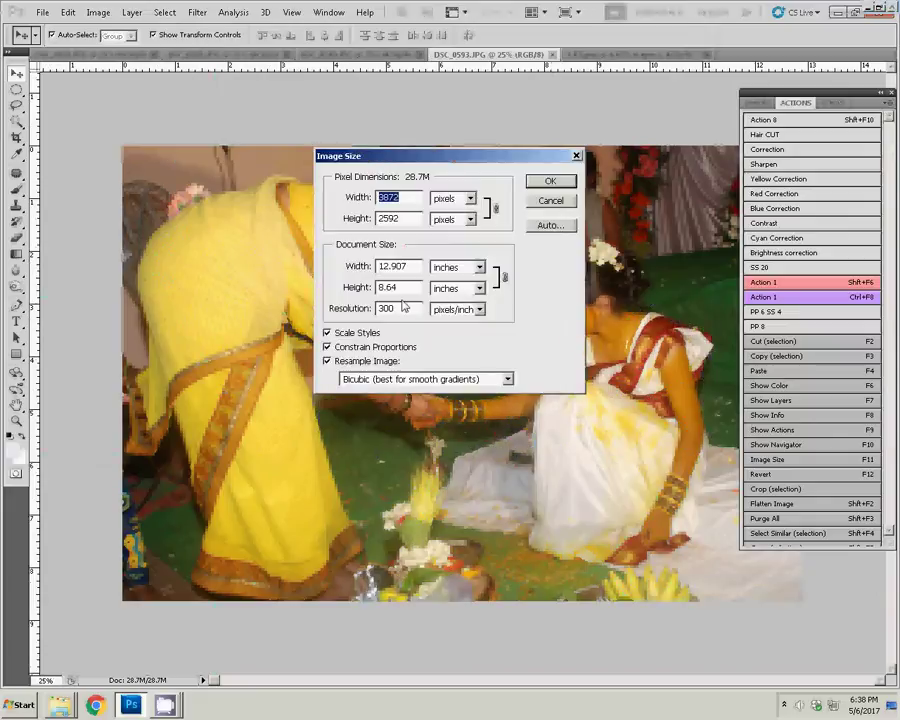
double_click(392, 266)
text(8)
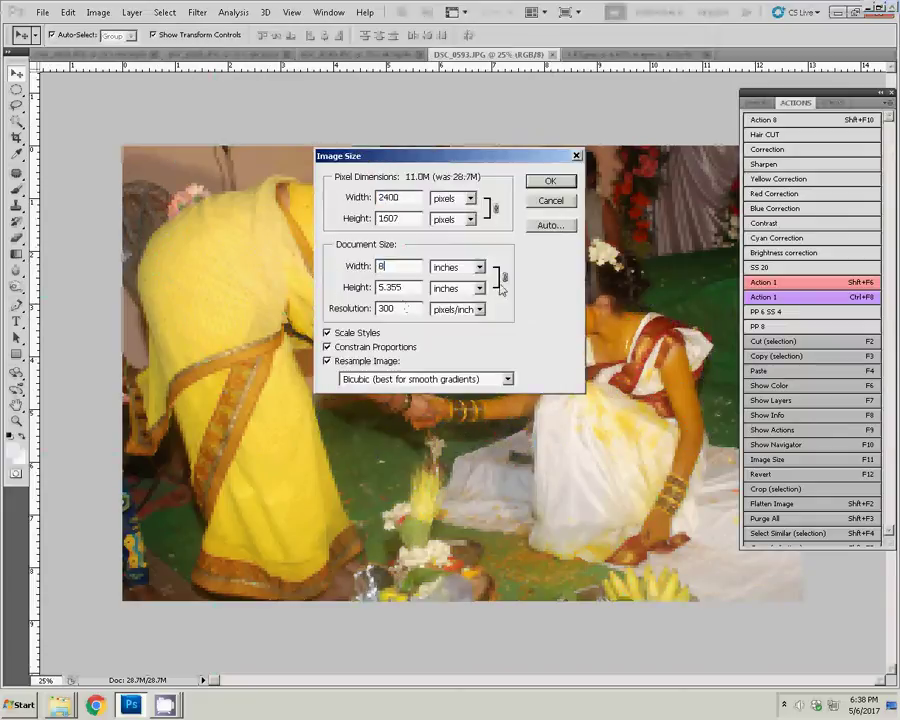
click(562, 181)
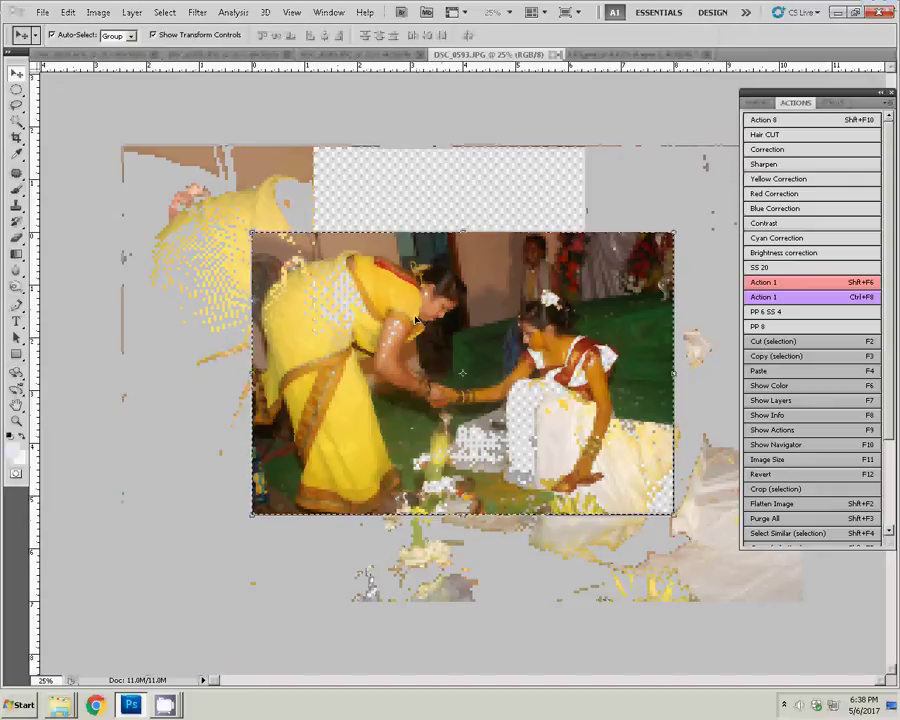
Close DSC_0593 unsaved and move the yellow-clothed photo onto the banner's sky area.
click(559, 55)
click(462, 264)
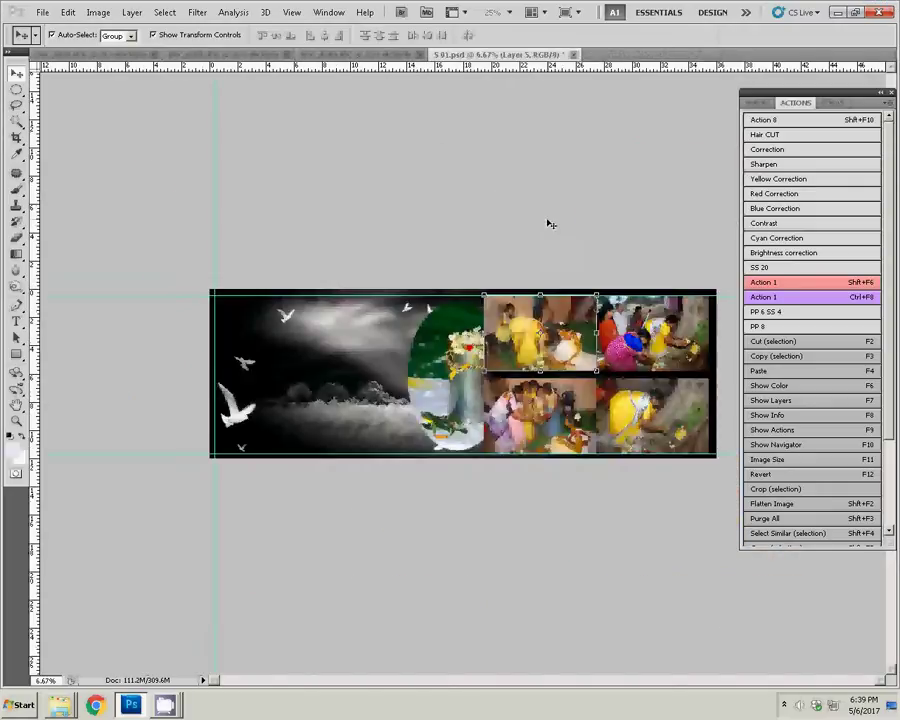
click(476, 405)
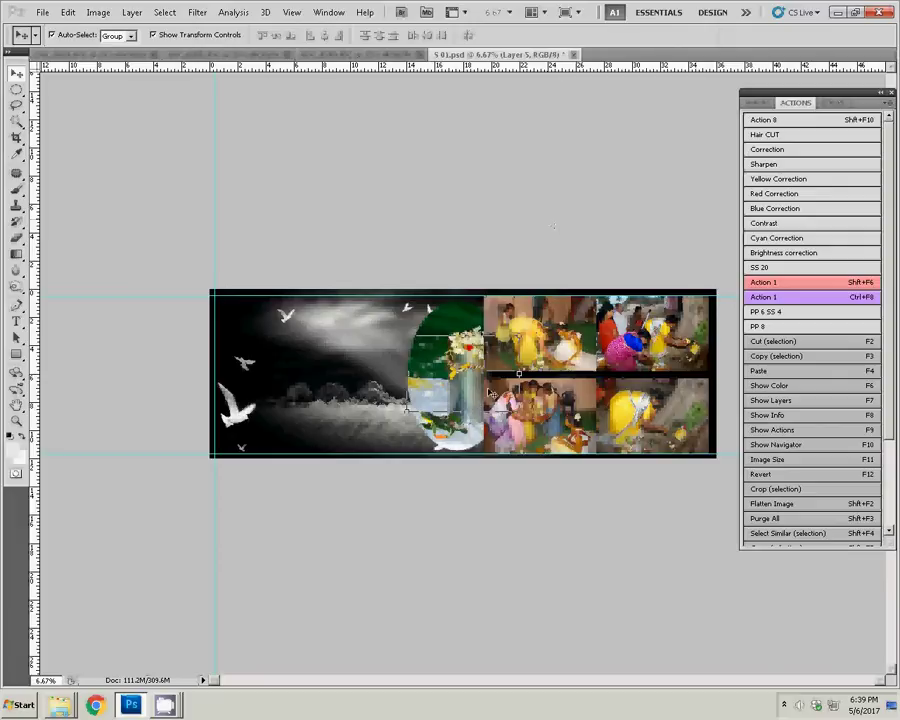
drag(490, 393, 313, 401)
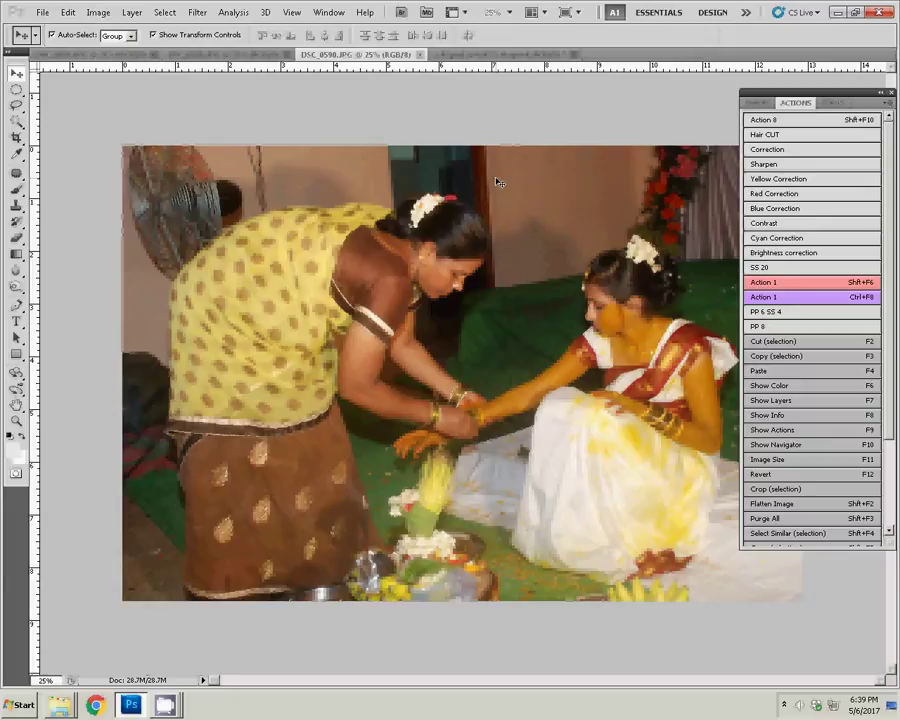
Resize DSC_0590 to 8 inches wide.
key(F11)
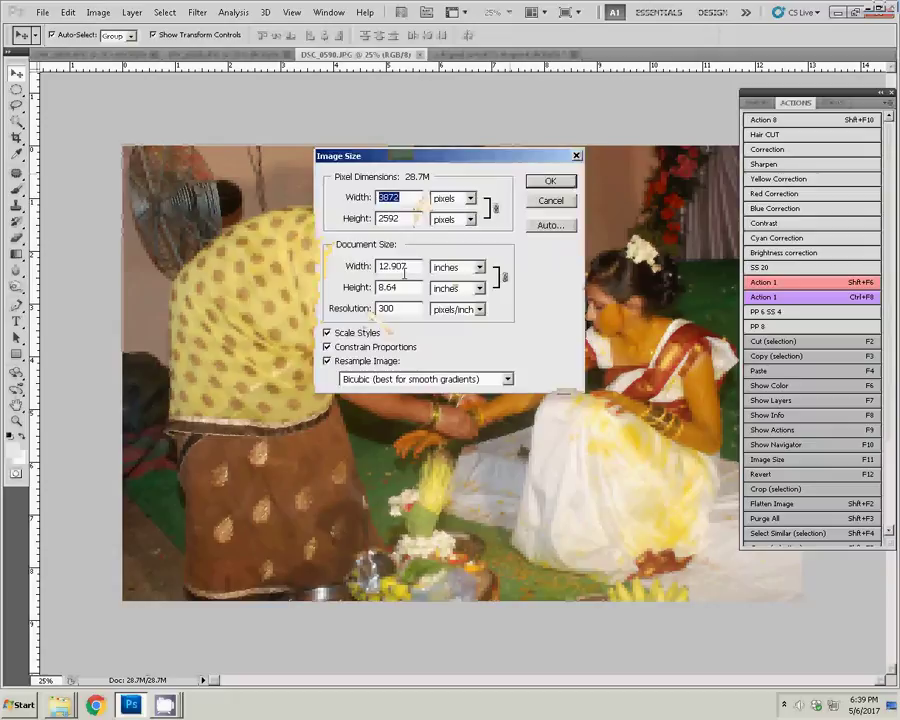
double_click(395, 267)
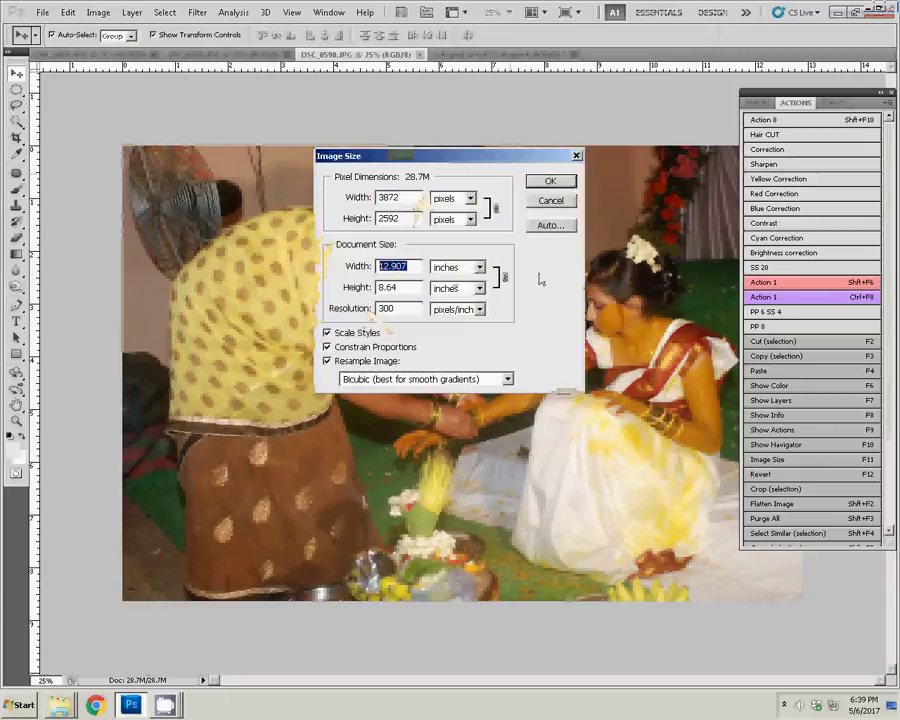
text(8)
click(556, 184)
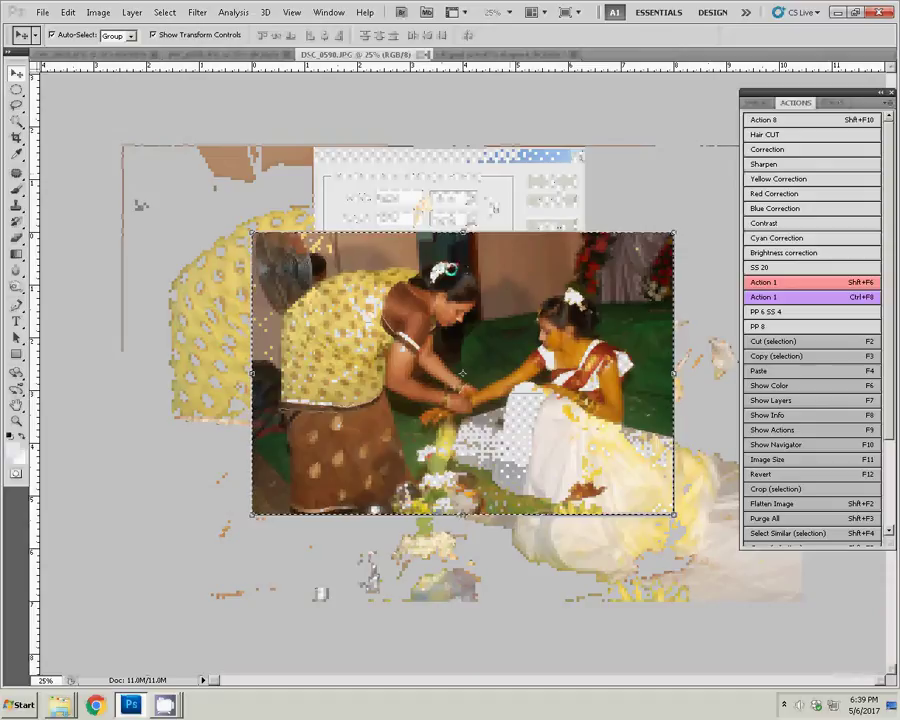
Close DSC_0590 unsaved and move its photo from the vase area into the top-left slot.
click(425, 54)
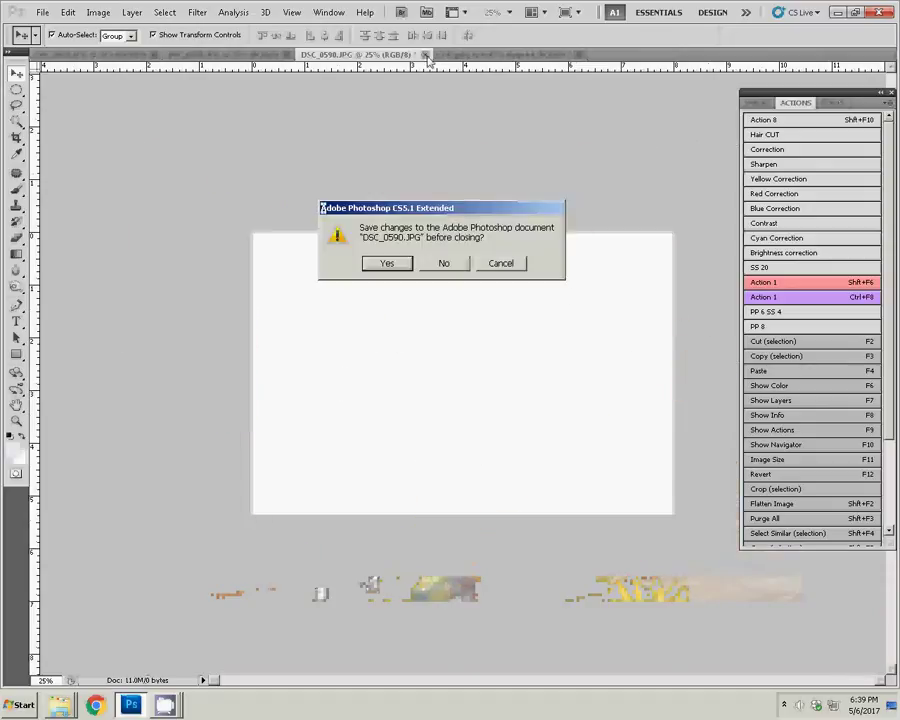
click(450, 268)
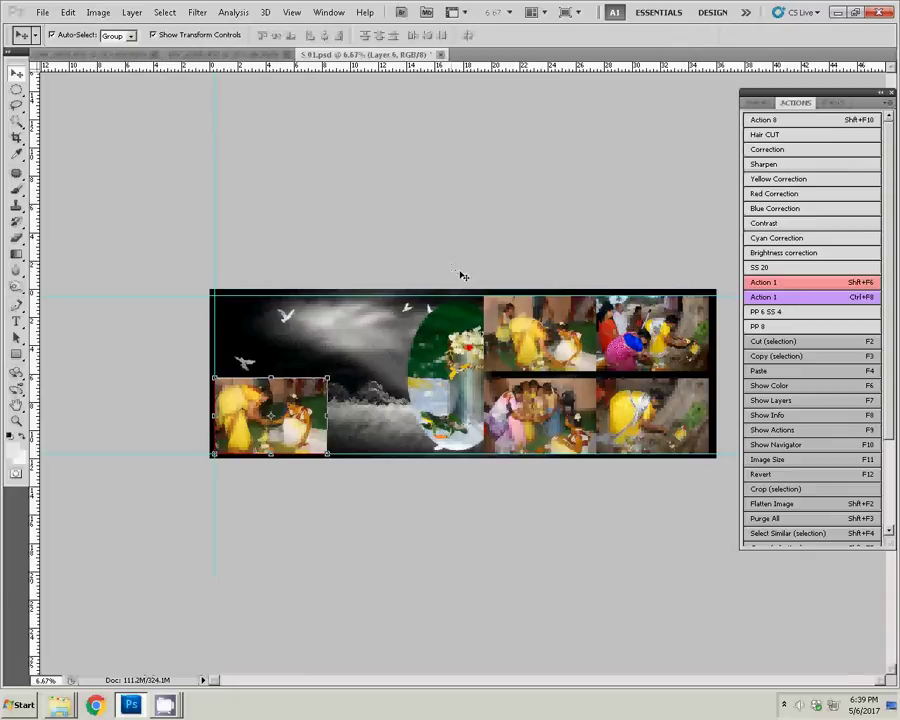
click(462, 387)
drag(440, 362, 258, 322)
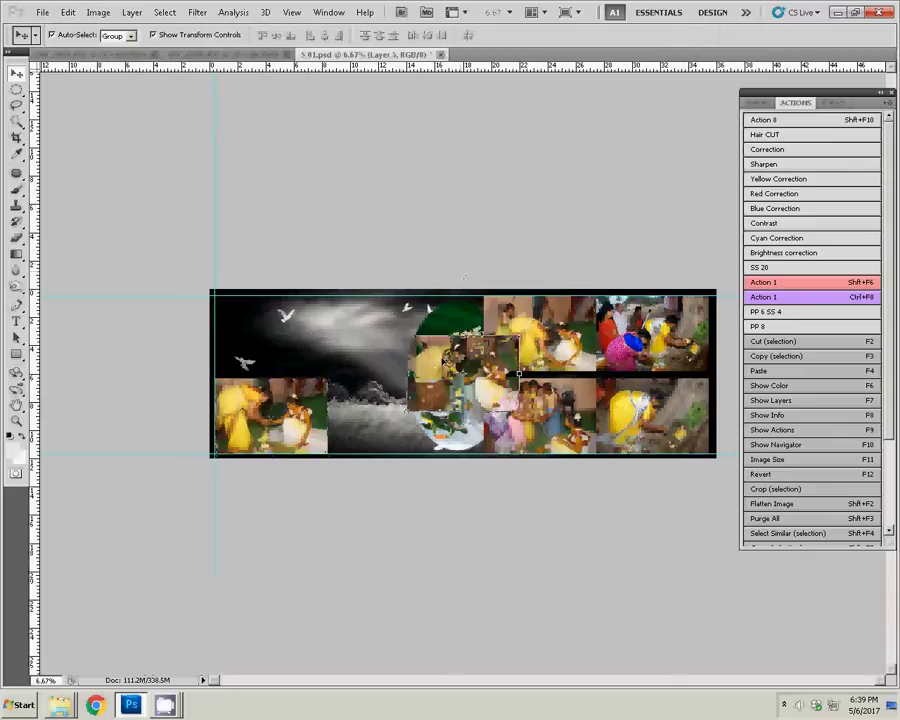
click(258, 322)
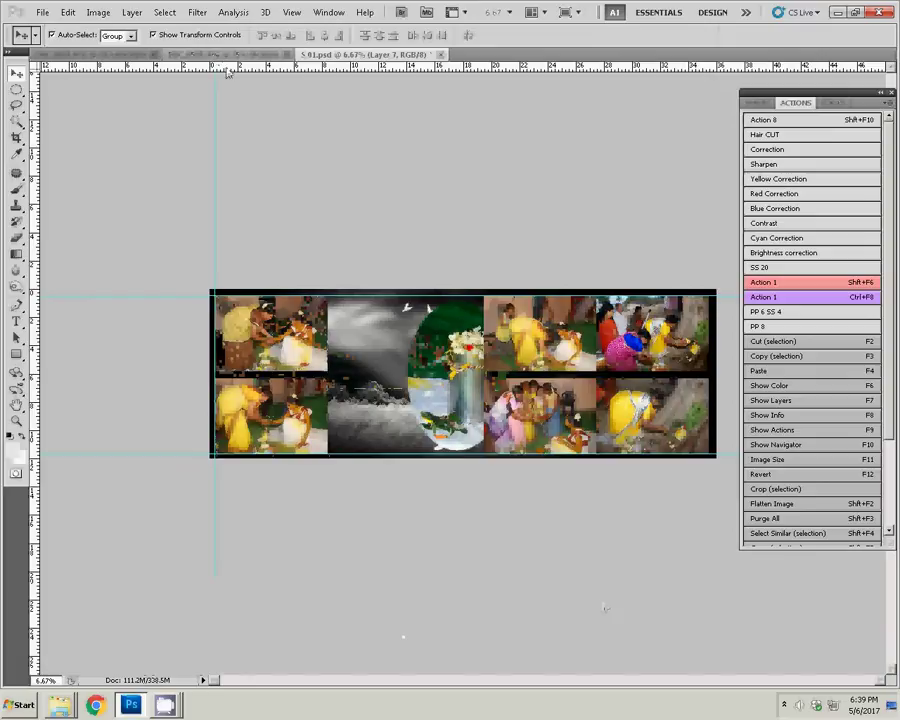
Resize DSC_0589 to 8 inches wide.
key(ctrl+Tab)
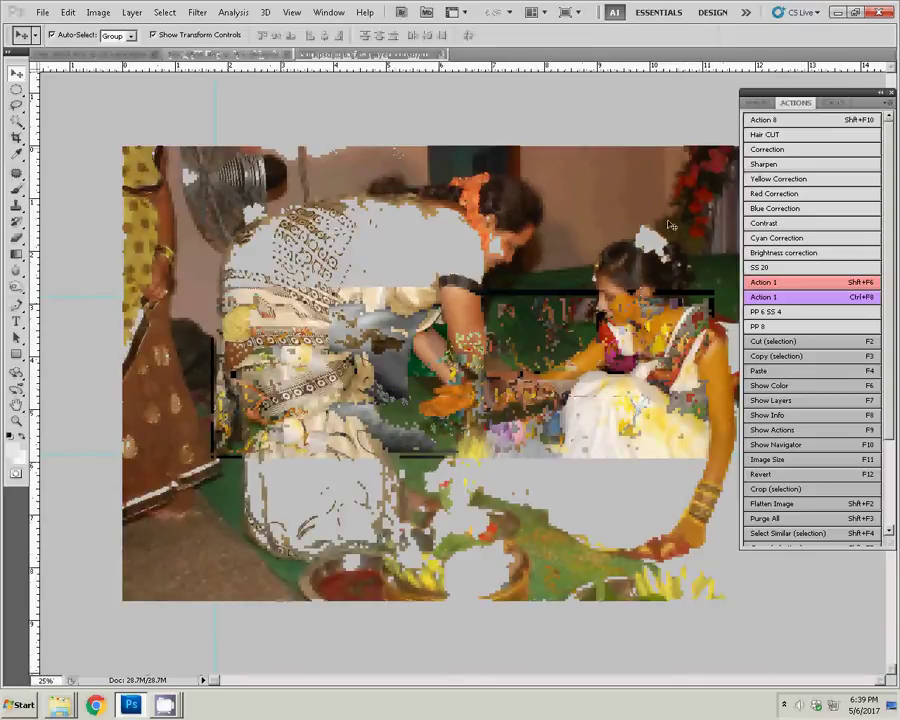
key(F11)
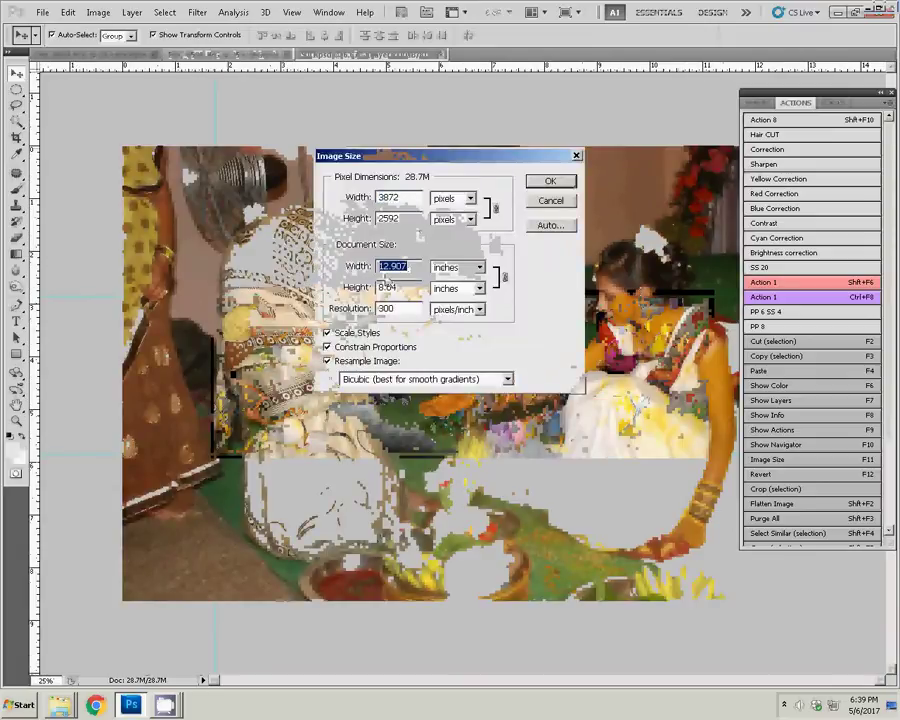
text(8)
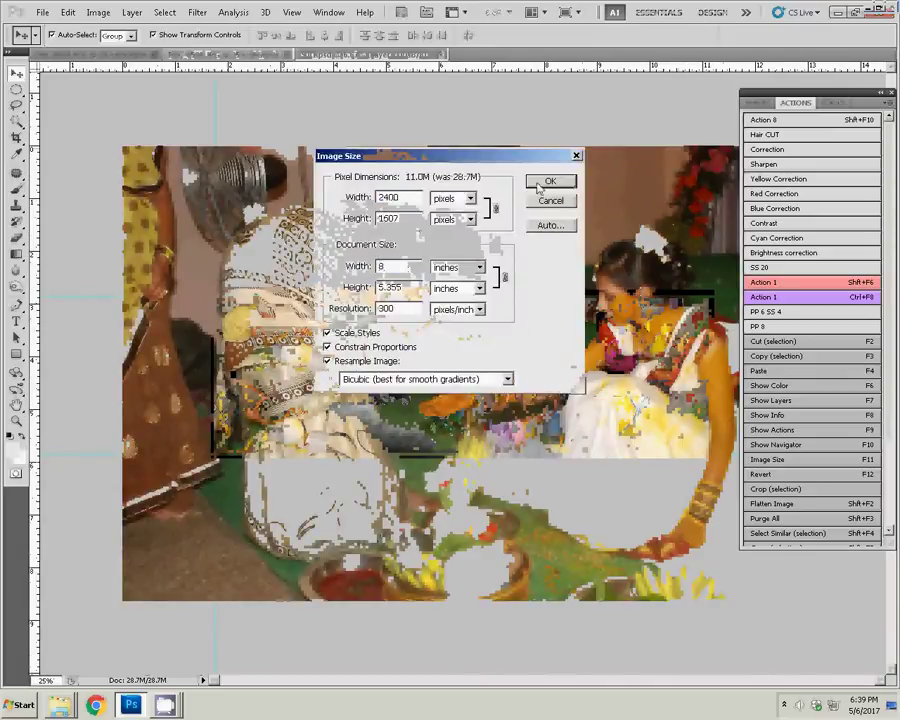
click(549, 181)
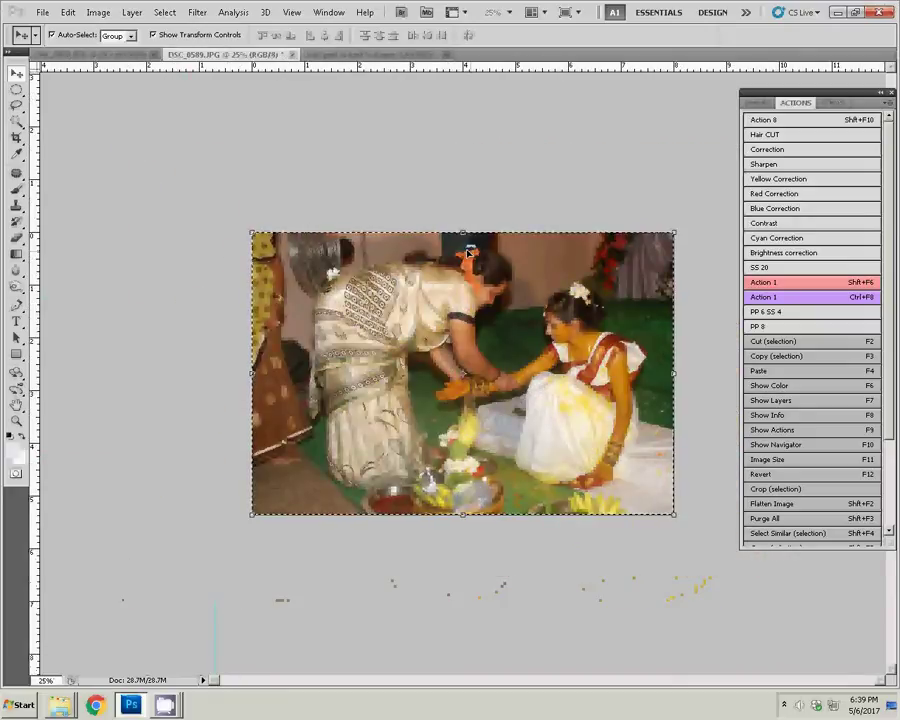
Cut DSC_0589, close it unsaved, and place it in the top-centre album slot.
key(F2)
click(292, 54)
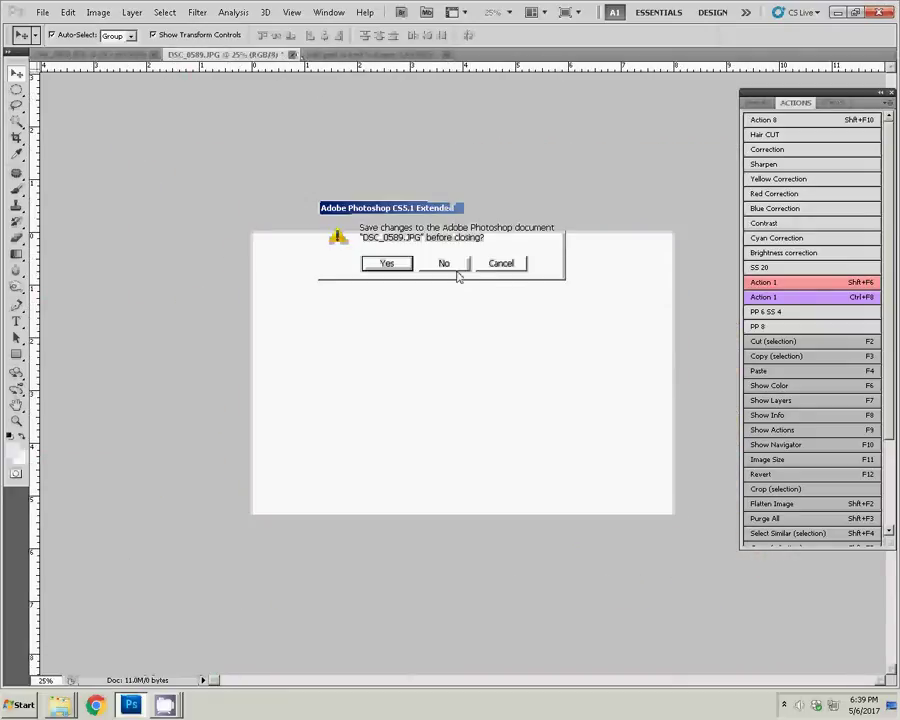
click(448, 265)
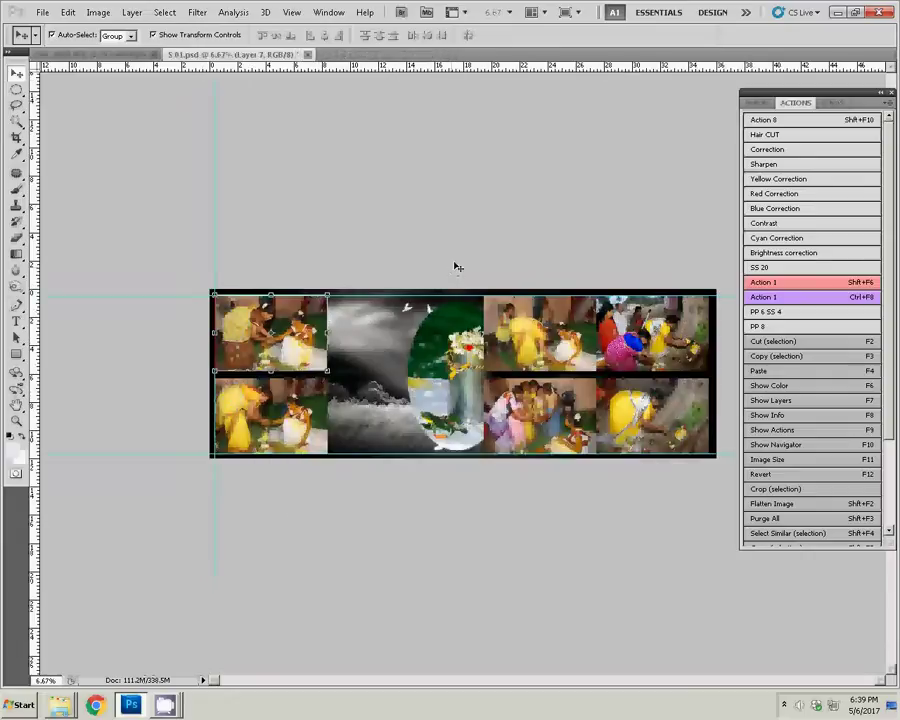
key(alt+bracketleft)
drag(428, 308, 397, 318)
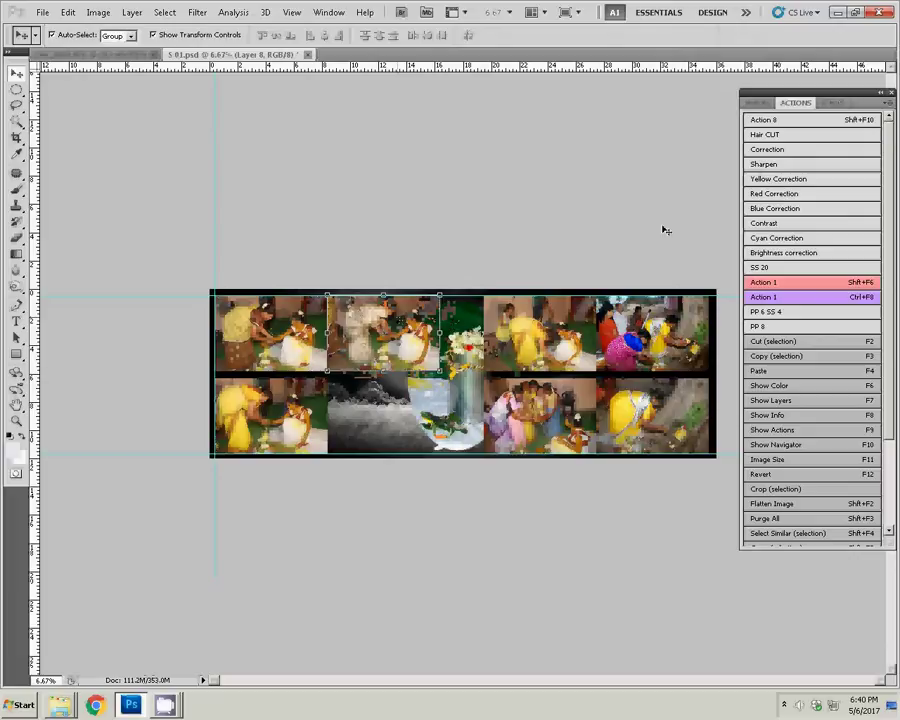
click(301, 636)
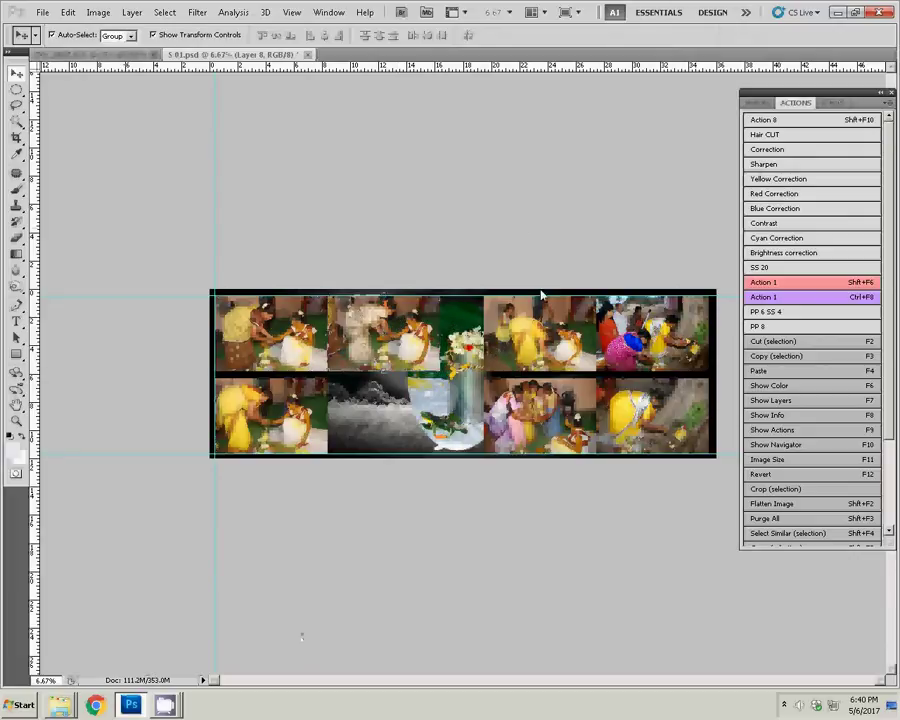
key(ctrl+Tab)
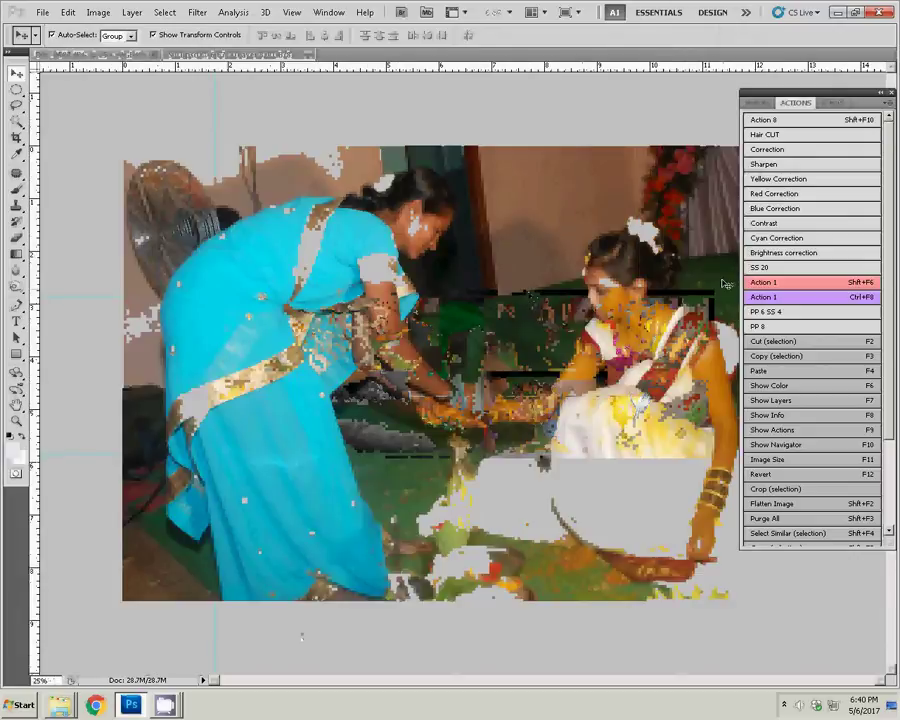
Resize the cyan-sari photo to 8 inches wide, cut it, and close it unsaved.
key(F11)
key(Tab)
key(Tab)
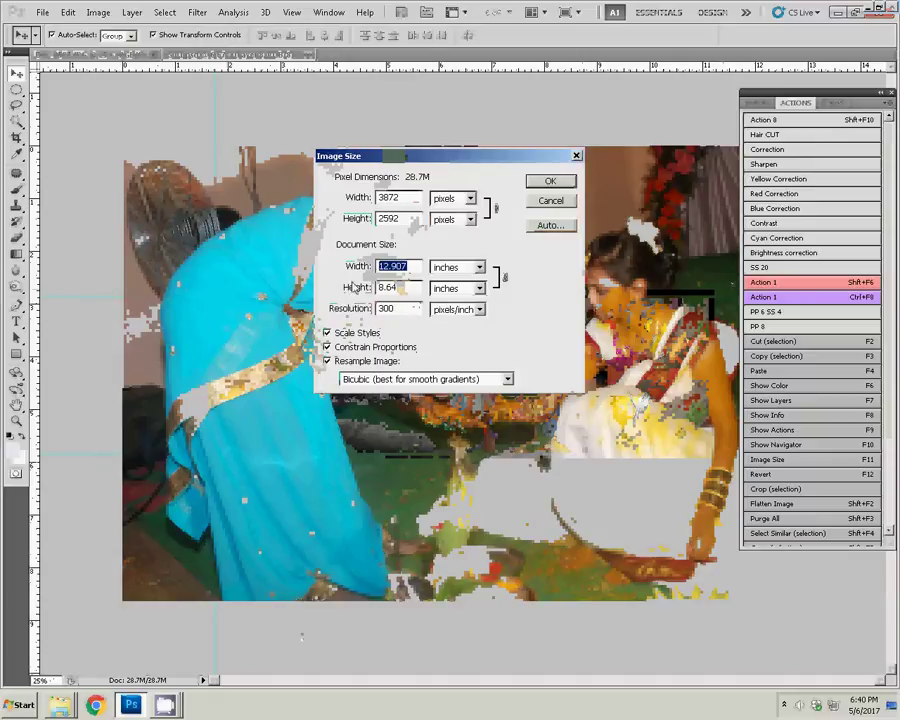
text(8)
key(Return)
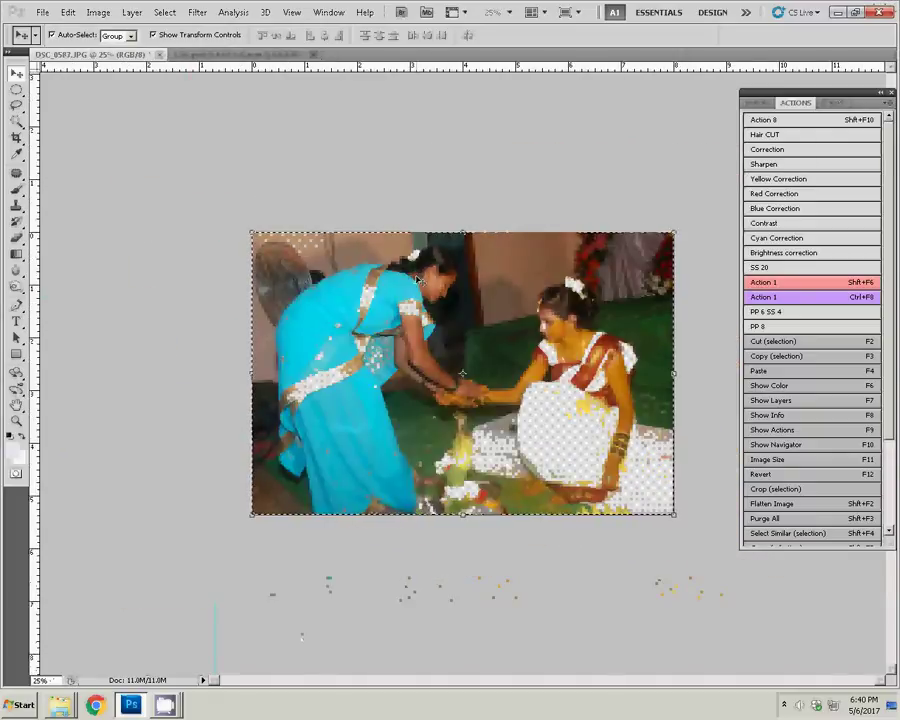
key(Delete)
click(159, 55)
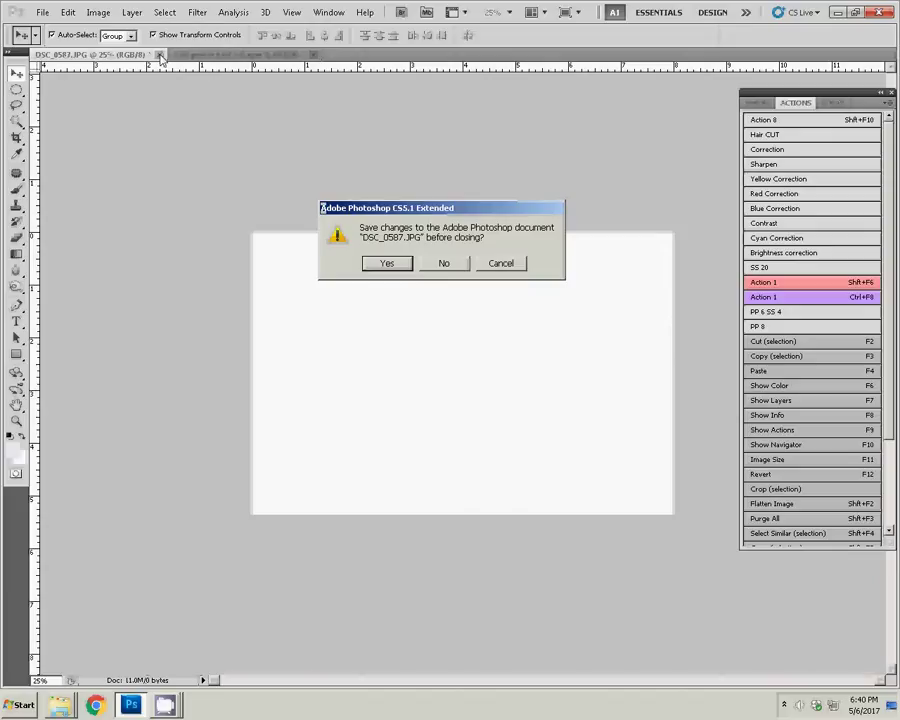
click(444, 264)
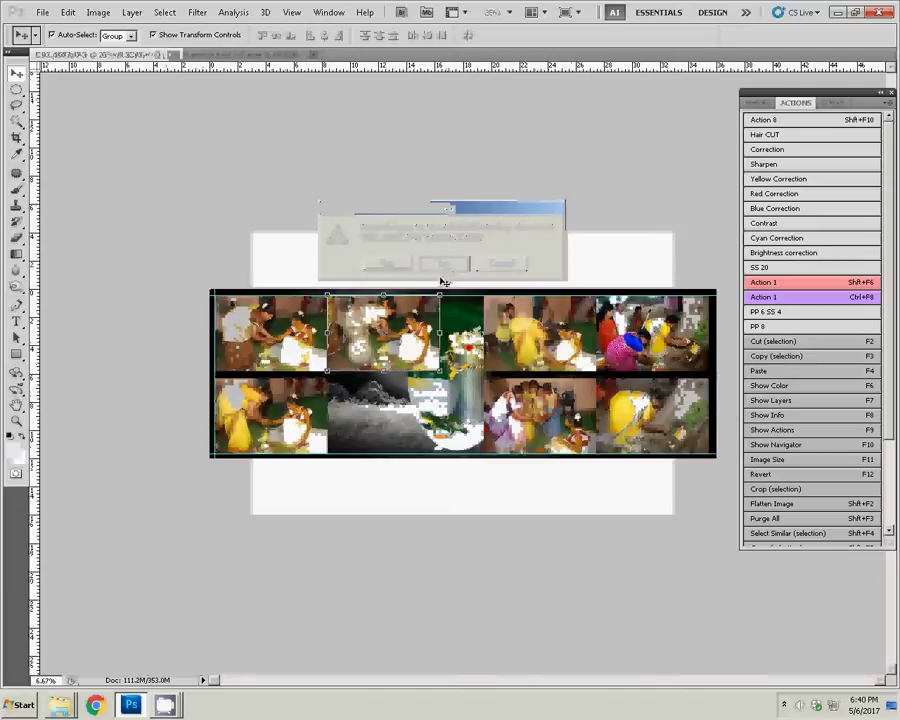
Move the cyan-sari photo into the bottom-row second slot and show the Layers panel.
click(453, 386)
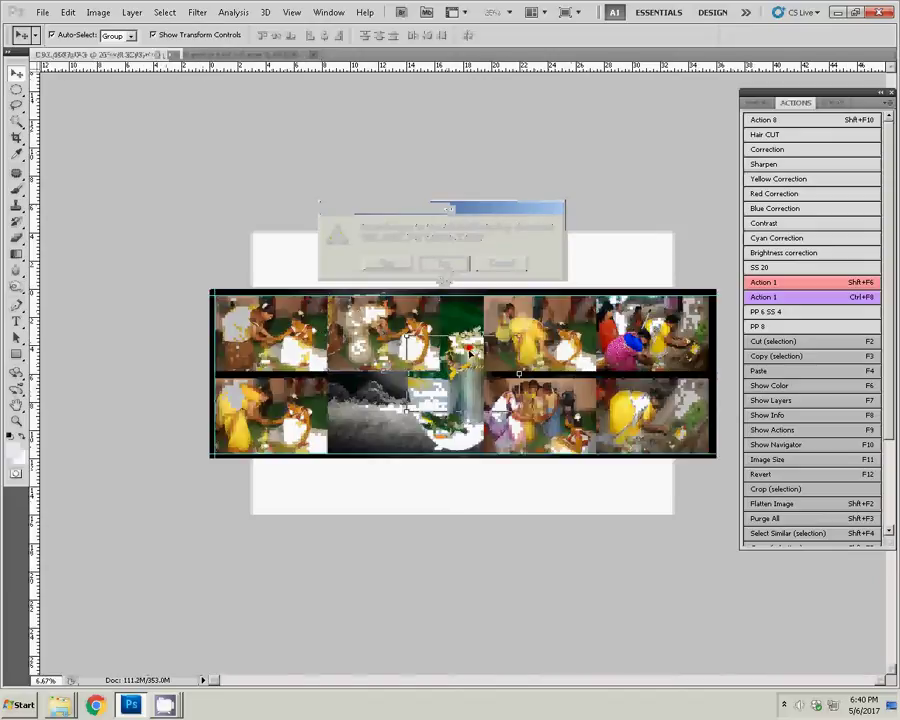
drag(476, 391, 400, 398)
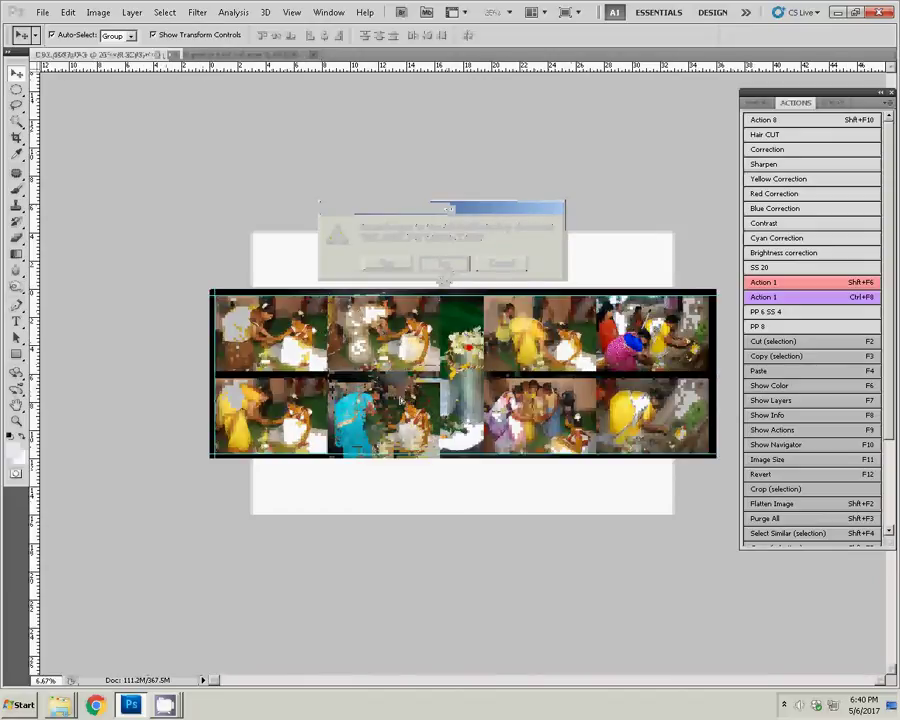
drag(401, 400, 401, 399)
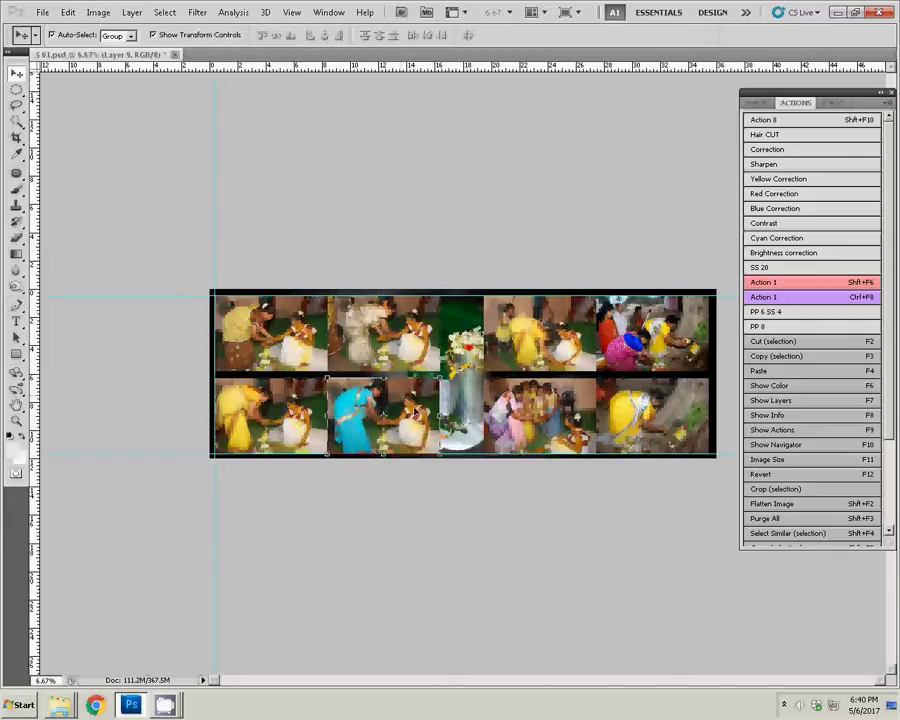
key(alt+bracketleft)
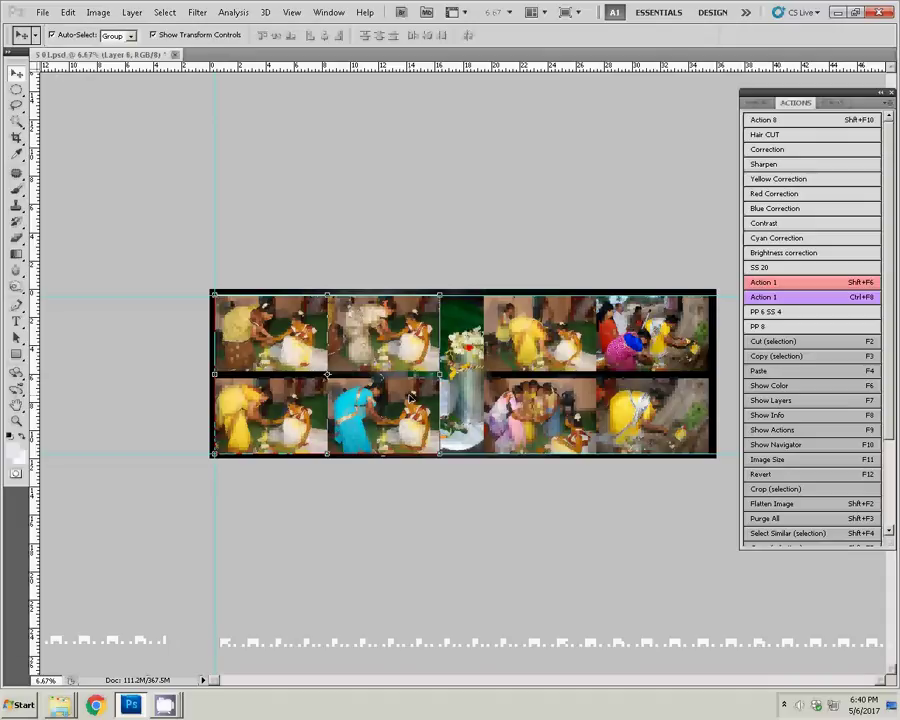
key(F7)
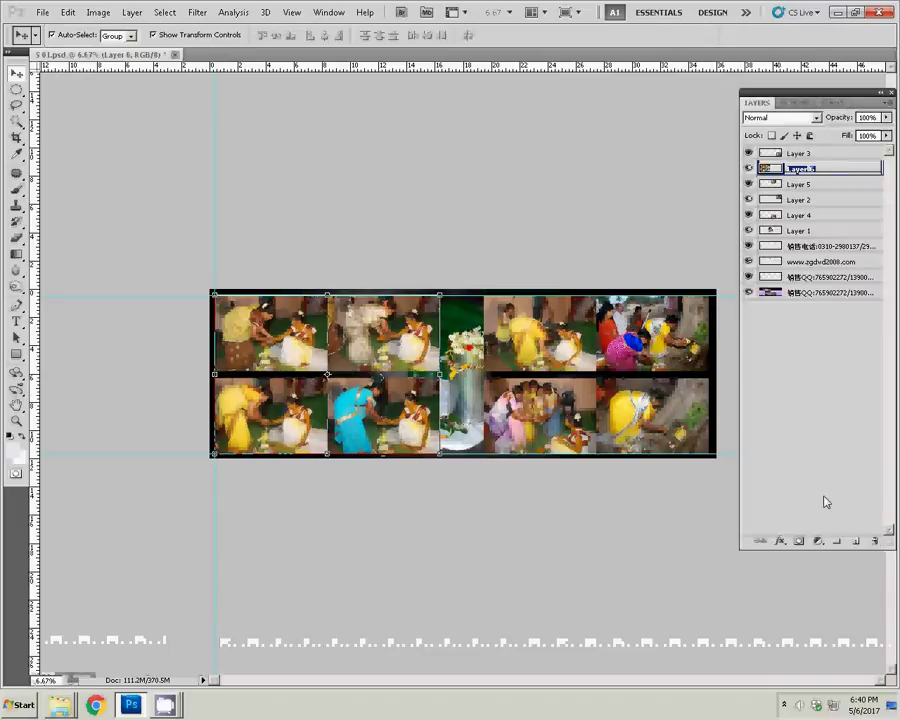
Add a 22 px near-white outside stroke at 29% opacity to Layer 6.
click(780, 541)
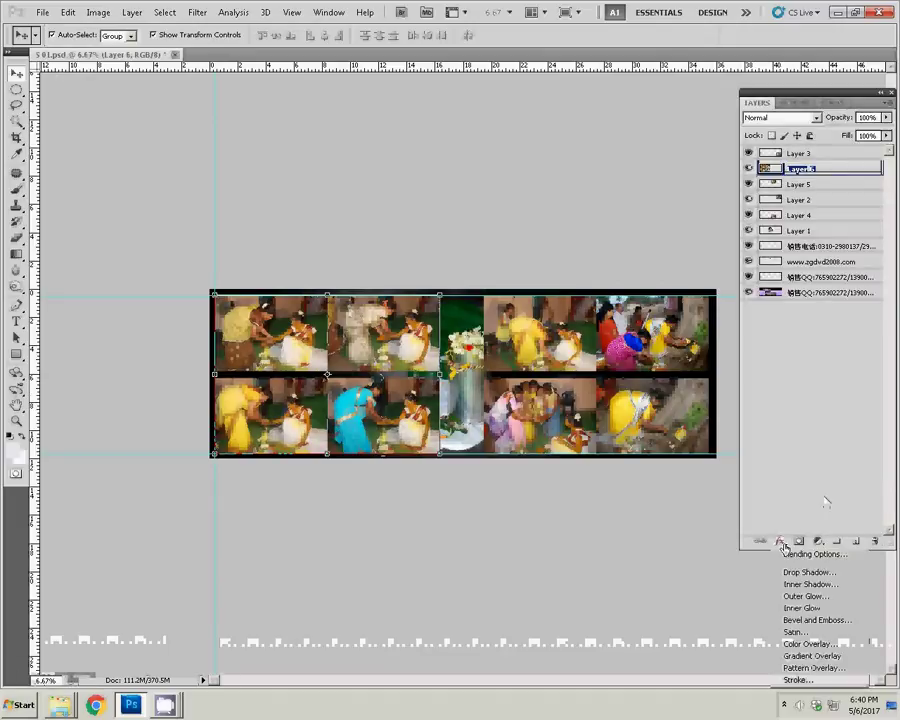
click(798, 680)
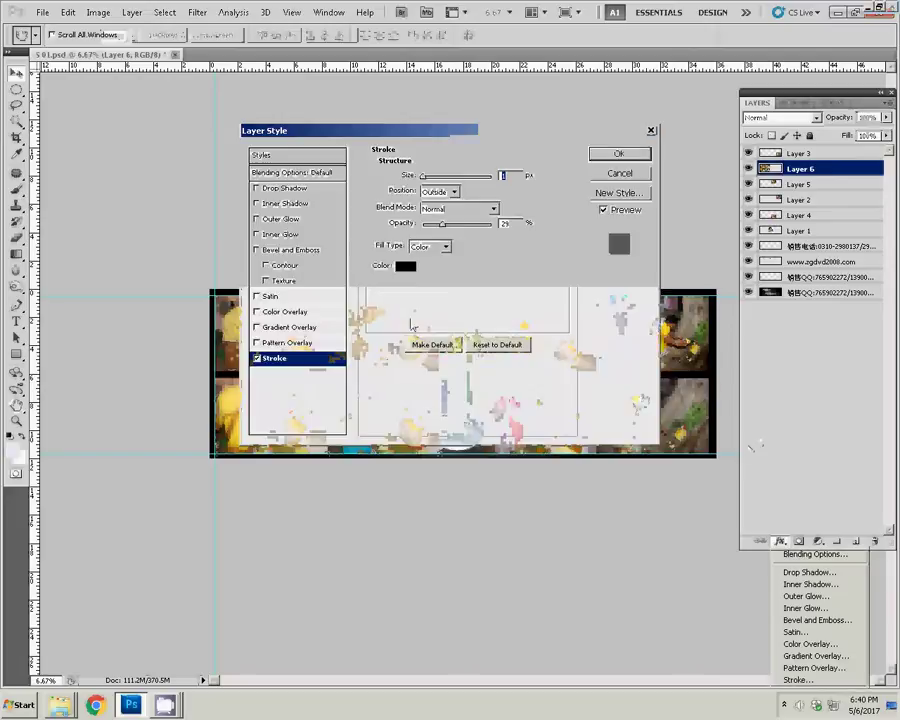
text(22)
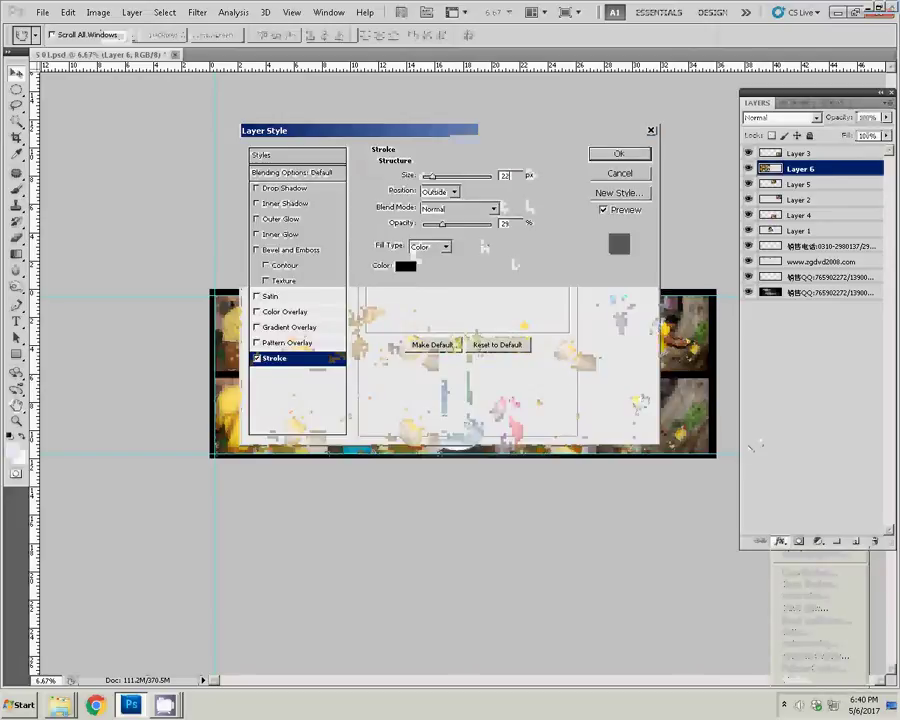
click(409, 268)
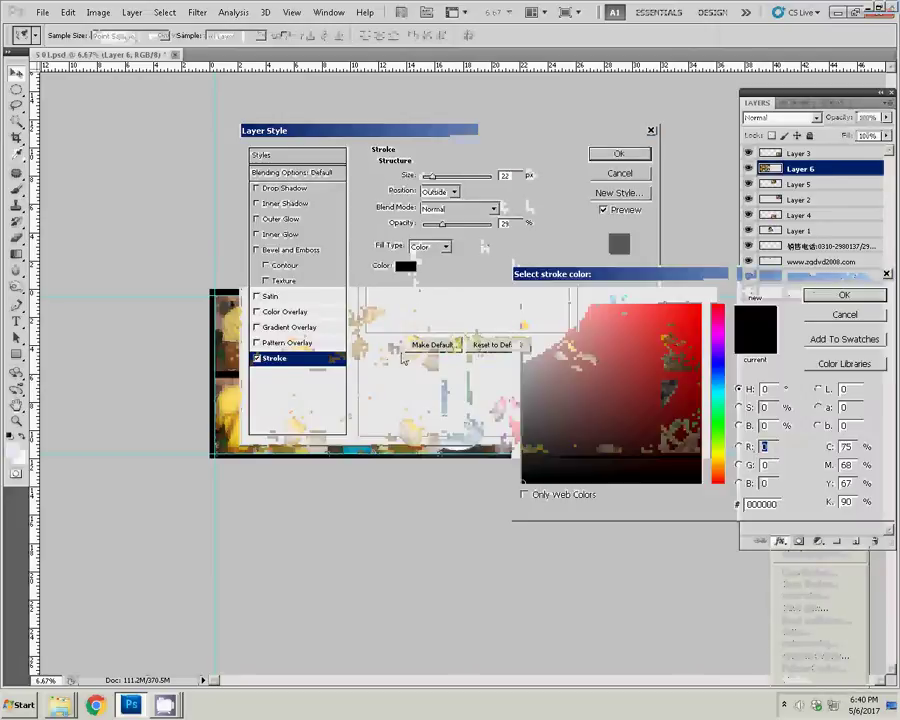
click(524, 305)
click(838, 298)
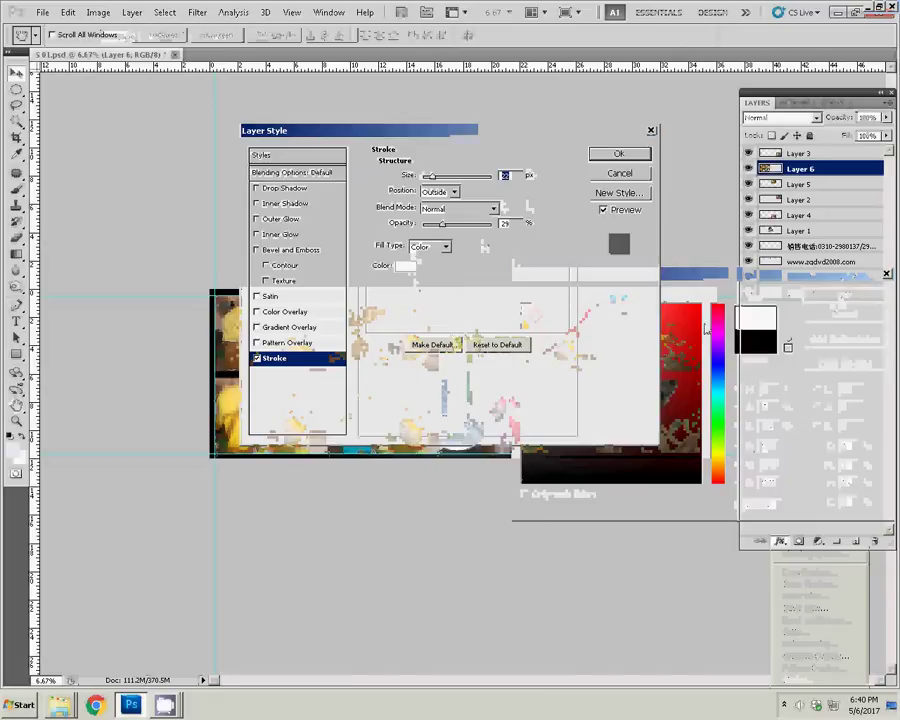
click(619, 156)
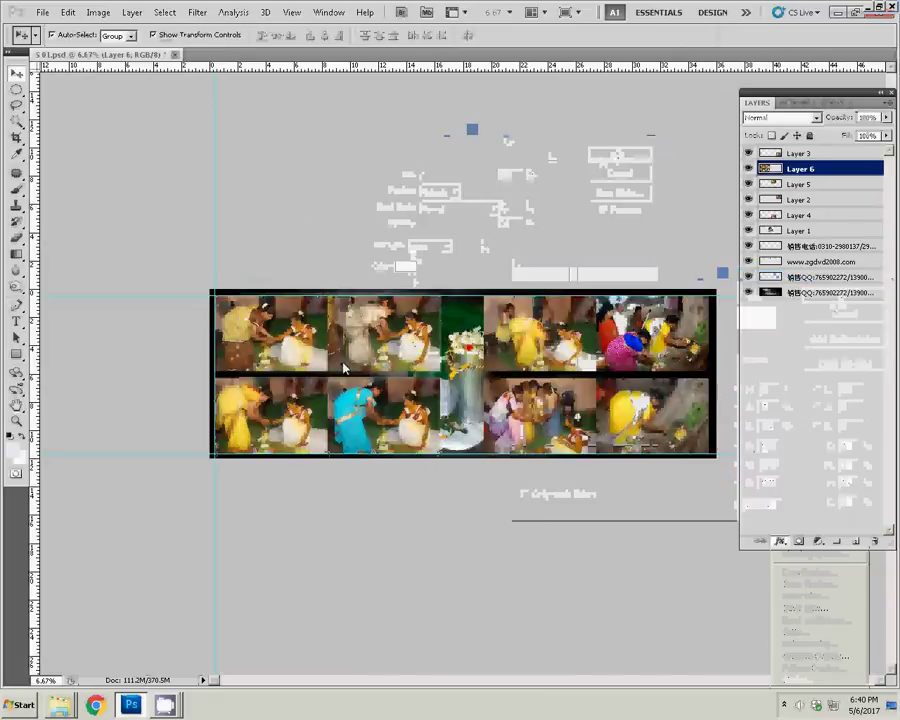
Copy Layer 6's stroke style and paste it onto Layer 5.
right_click(789, 169)
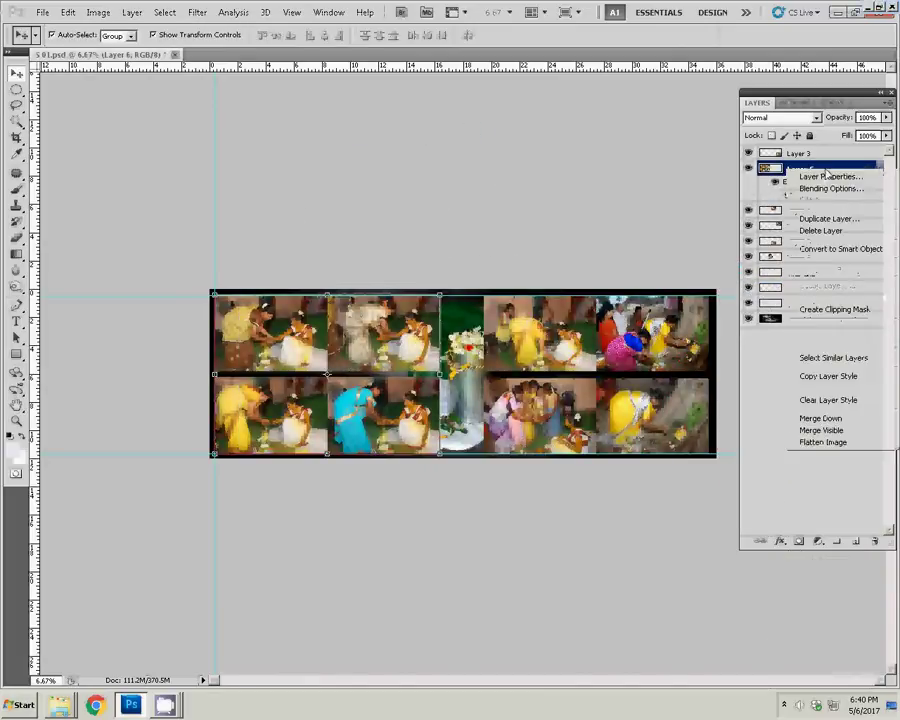
click(826, 376)
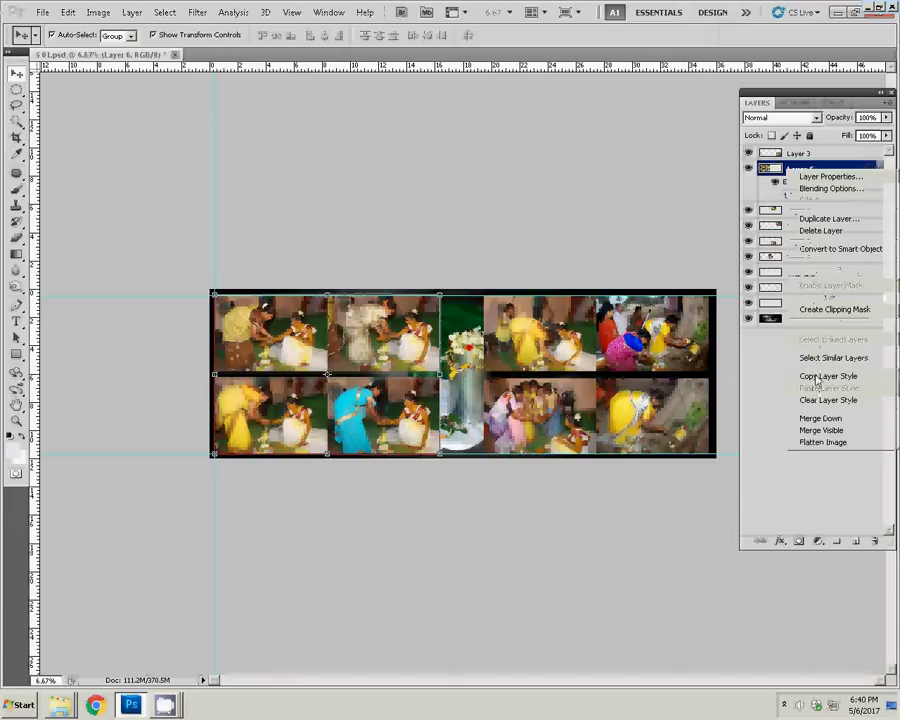
click(505, 332)
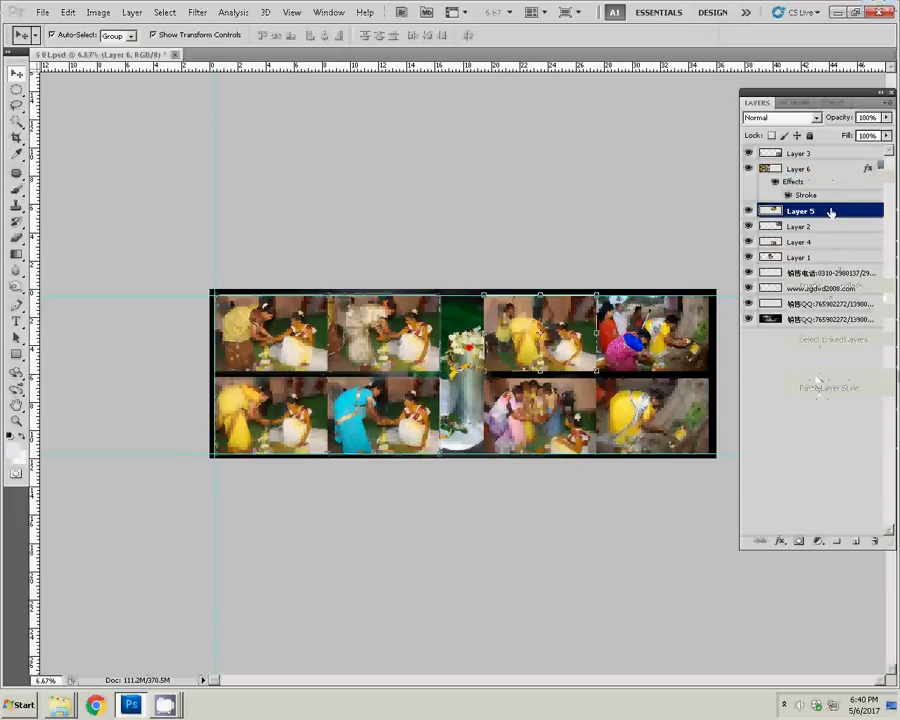
right_click(830, 210)
click(829, 427)
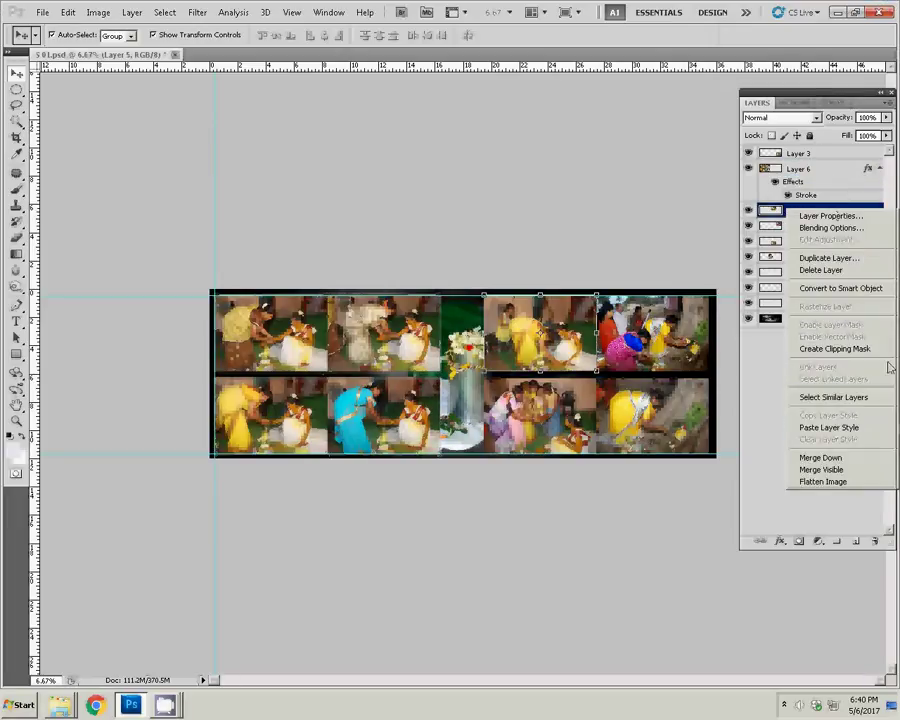
Paste the copied stroke style onto Layers 2, 4 and 3.
click(645, 338)
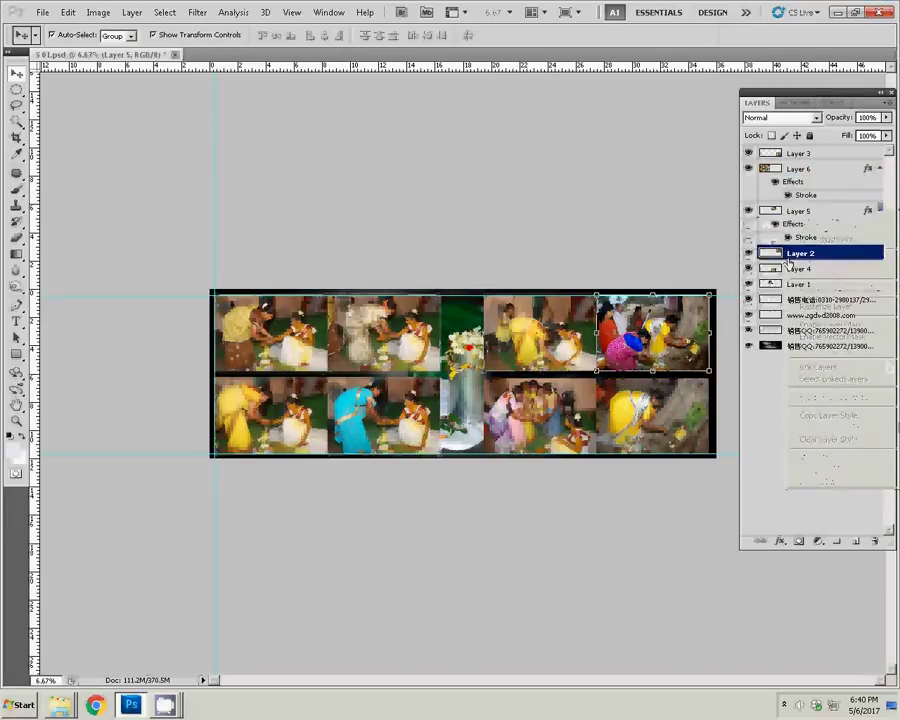
right_click(792, 253)
click(829, 469)
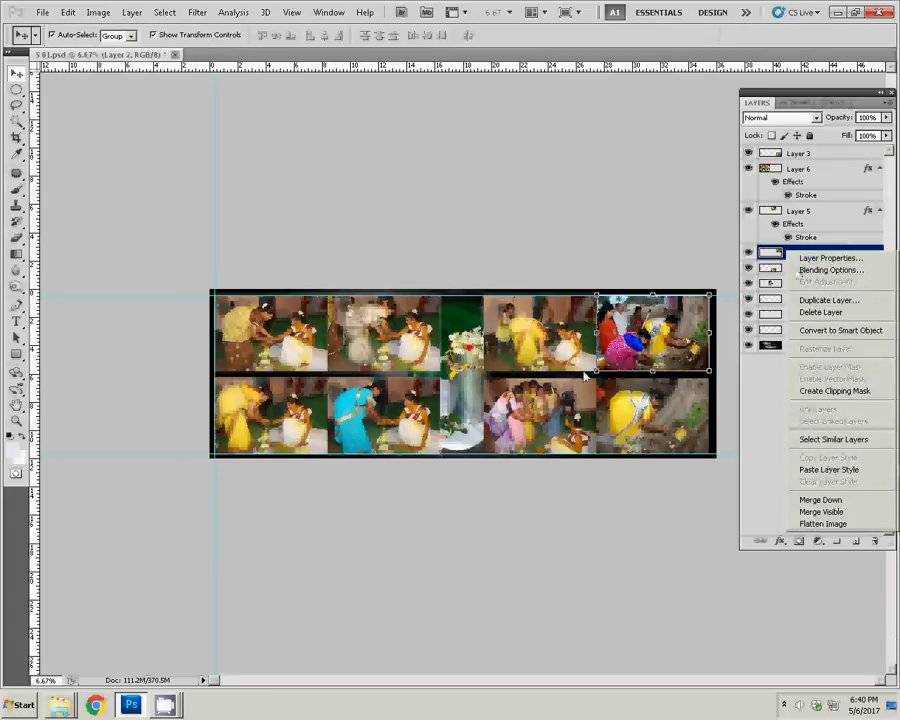
click(836, 293)
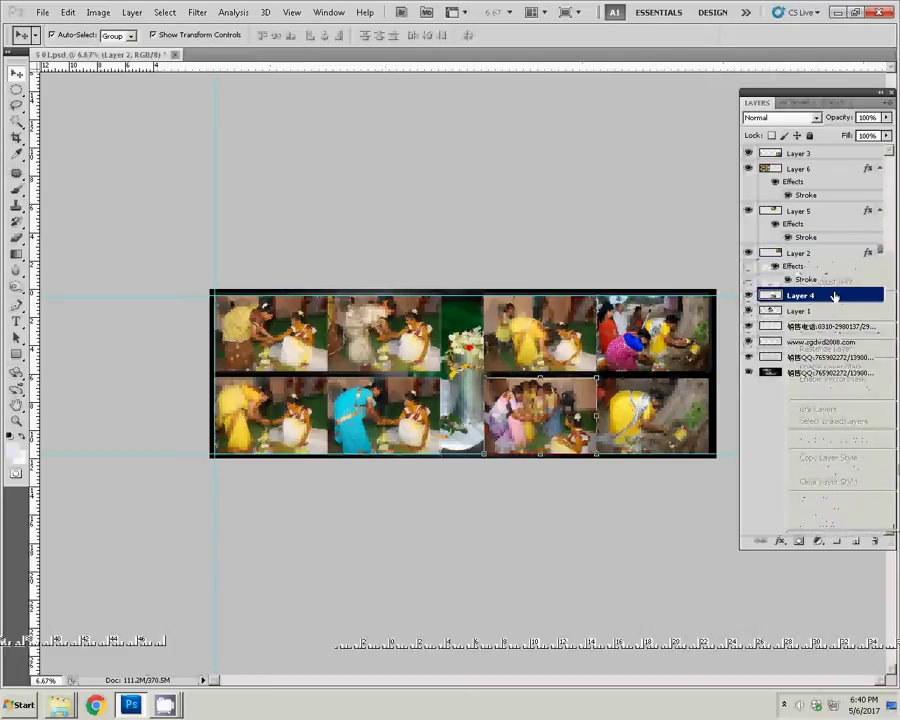
right_click(830, 295)
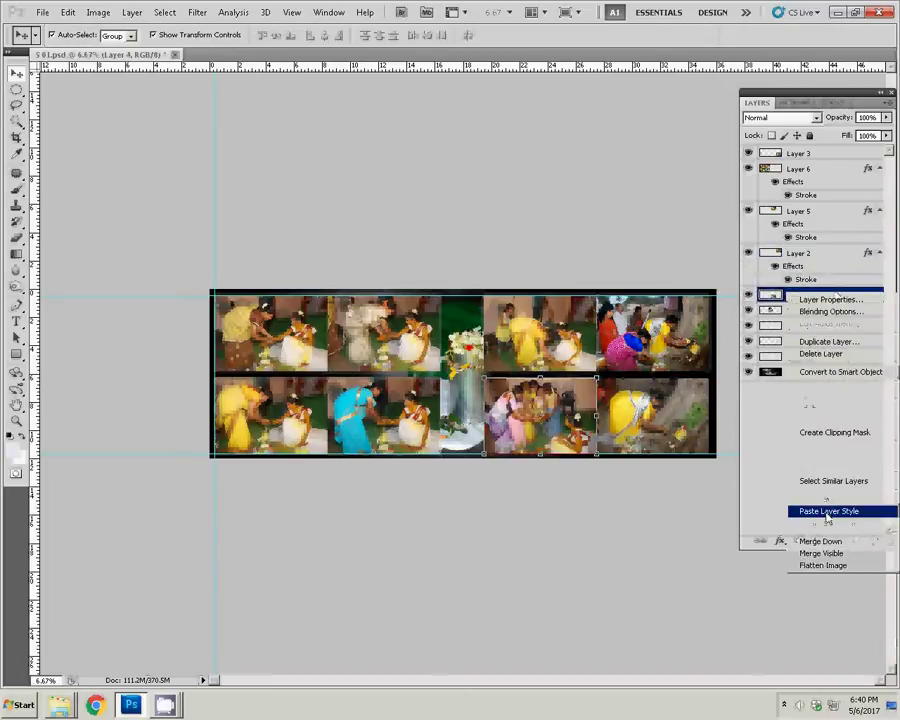
click(828, 512)
key(alt+shift+bracketright)
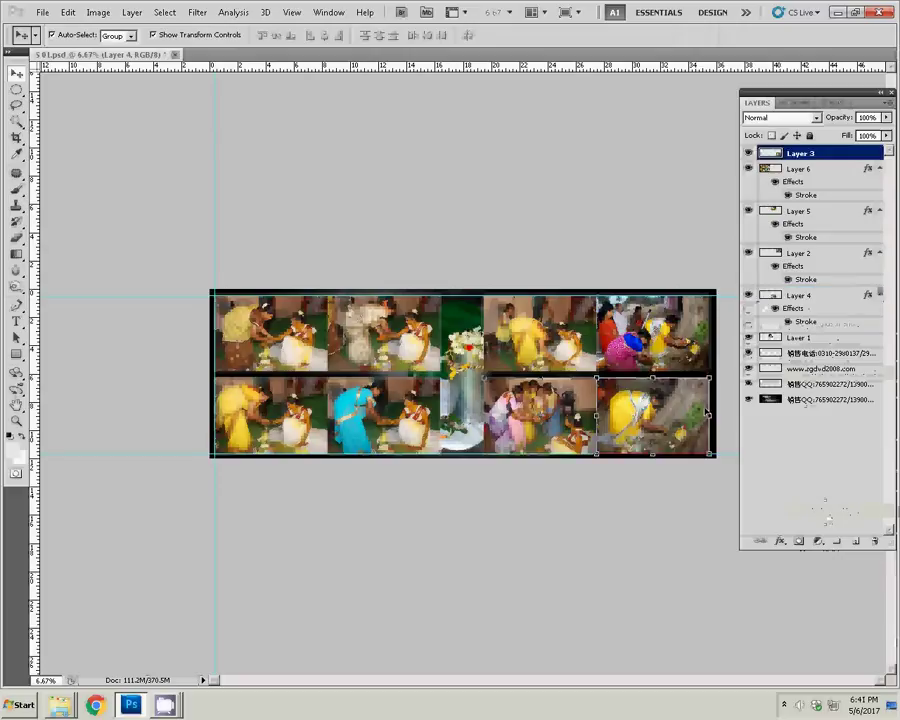
right_click(788, 153)
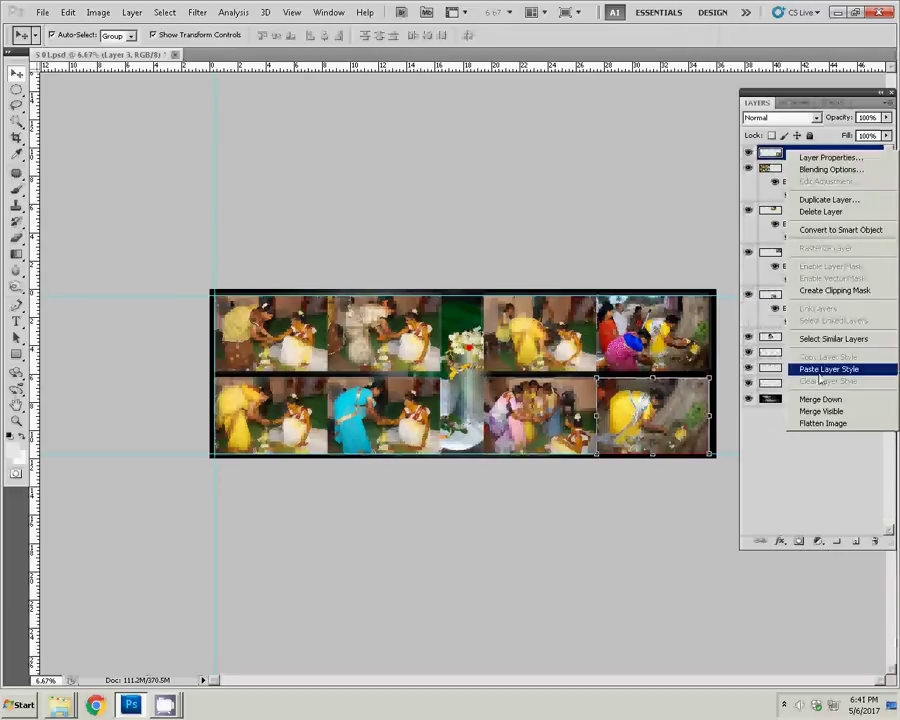
click(820, 370)
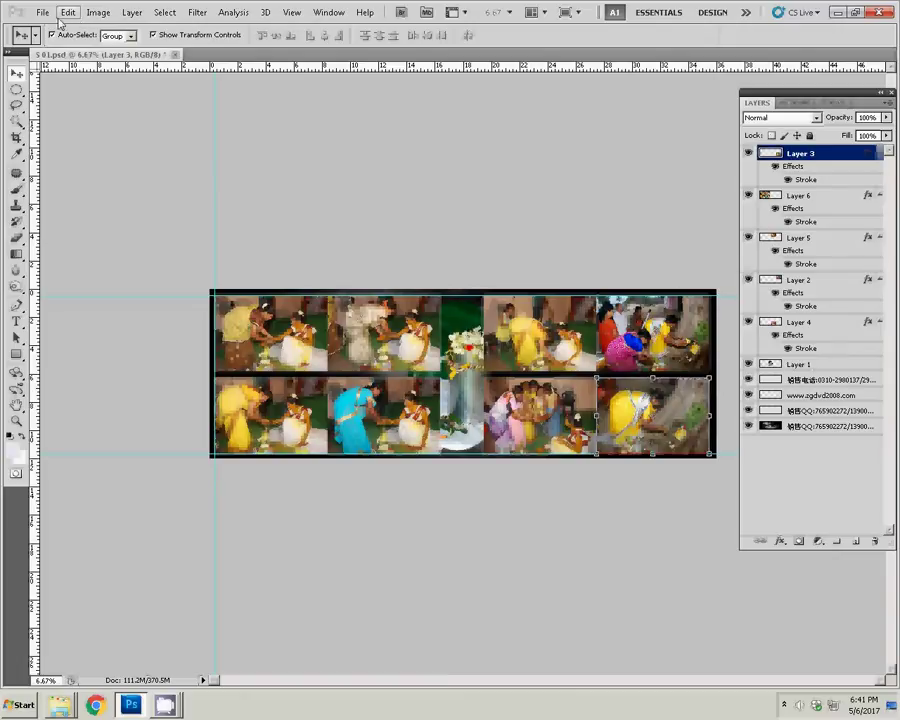
Make Layer 1 the active layer and show its layer effects list.
click(42, 14)
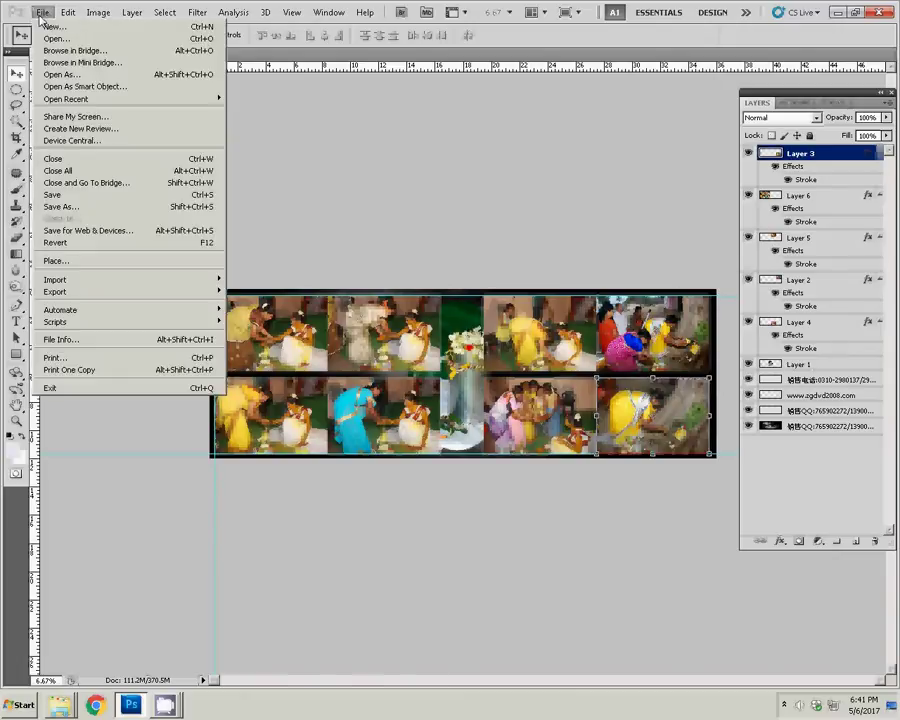
click(452, 348)
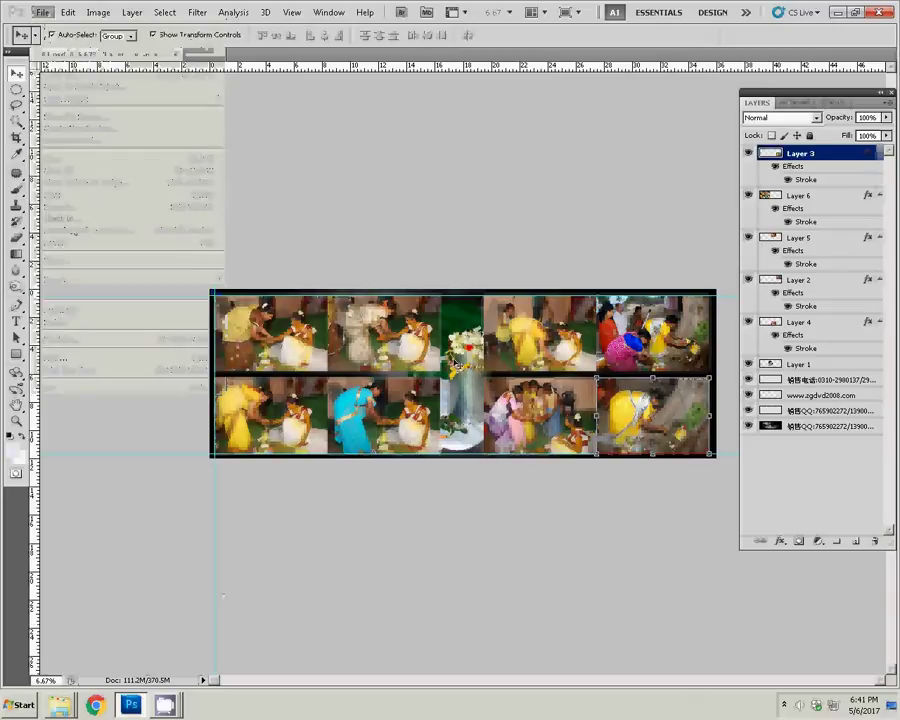
click(781, 540)
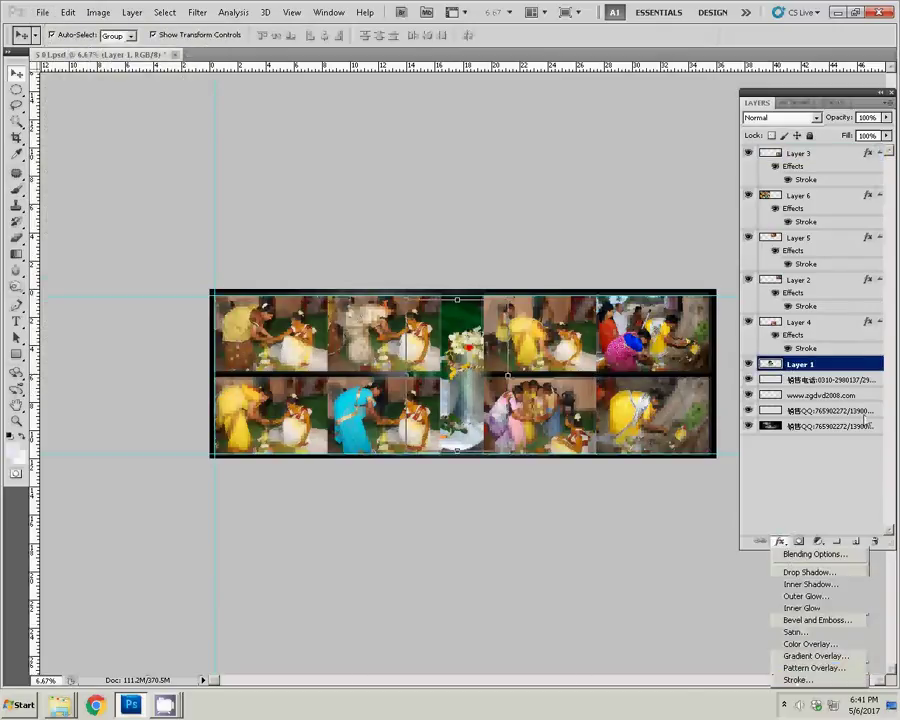
Apply a bright cyan outside stroke at 29% opacity to Layer 1.
key(h)
click(797, 679)
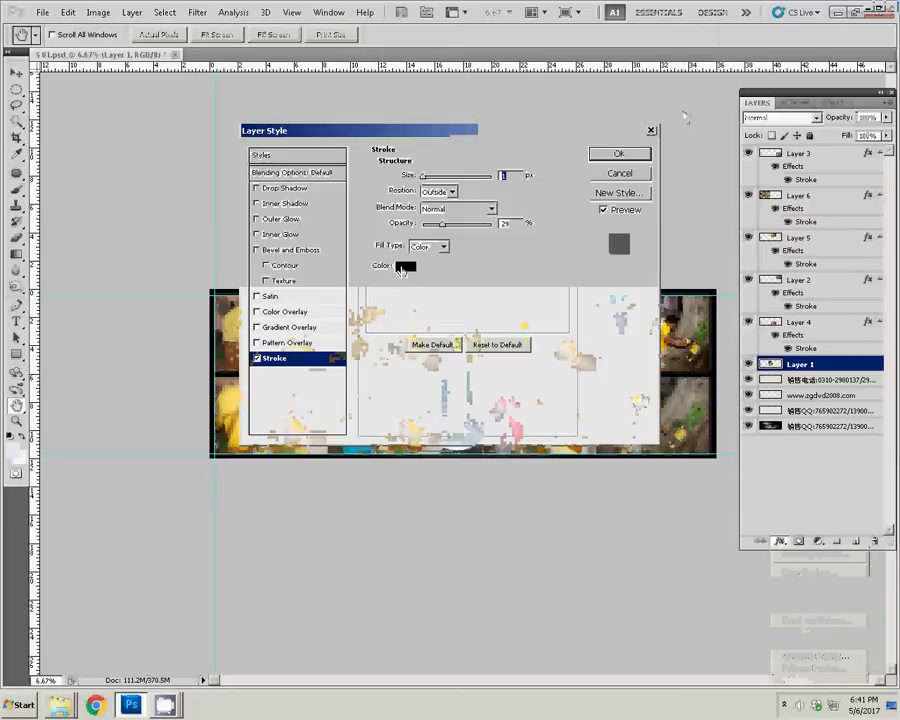
click(405, 266)
click(717, 437)
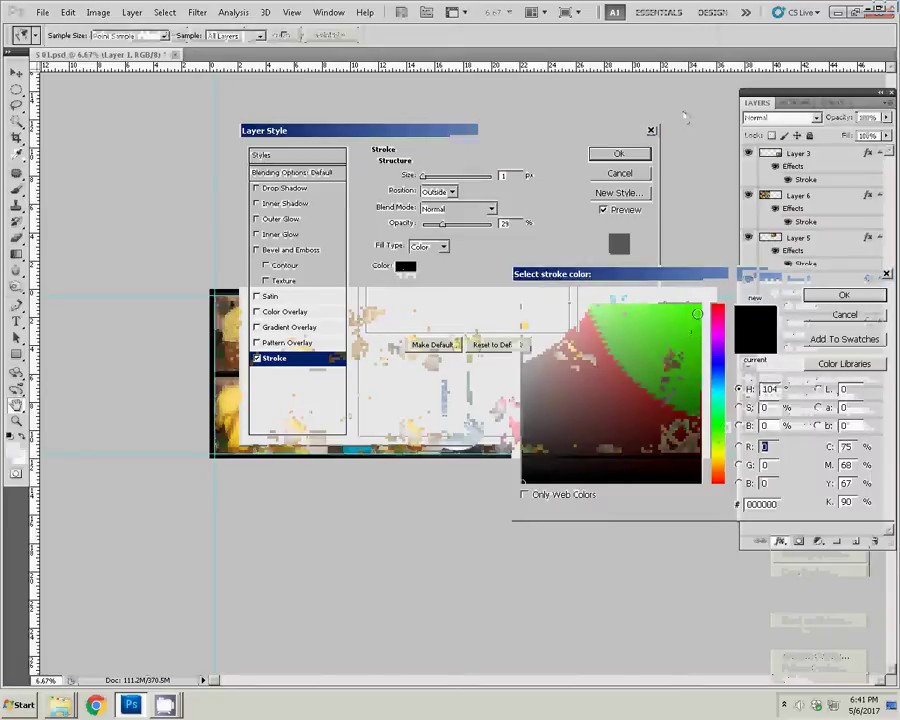
click(697, 309)
click(717, 392)
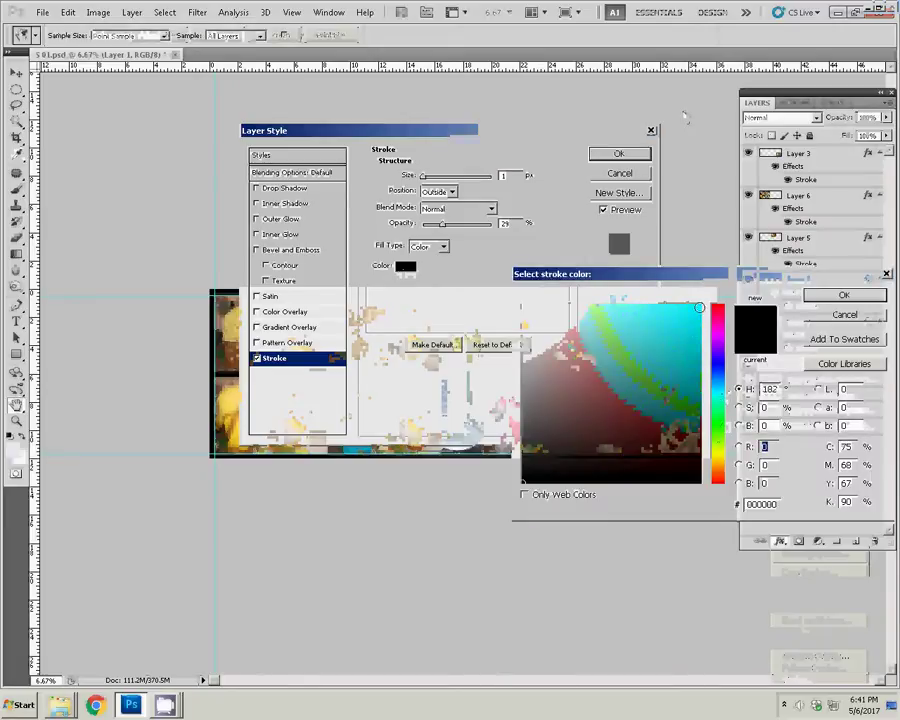
click(822, 296)
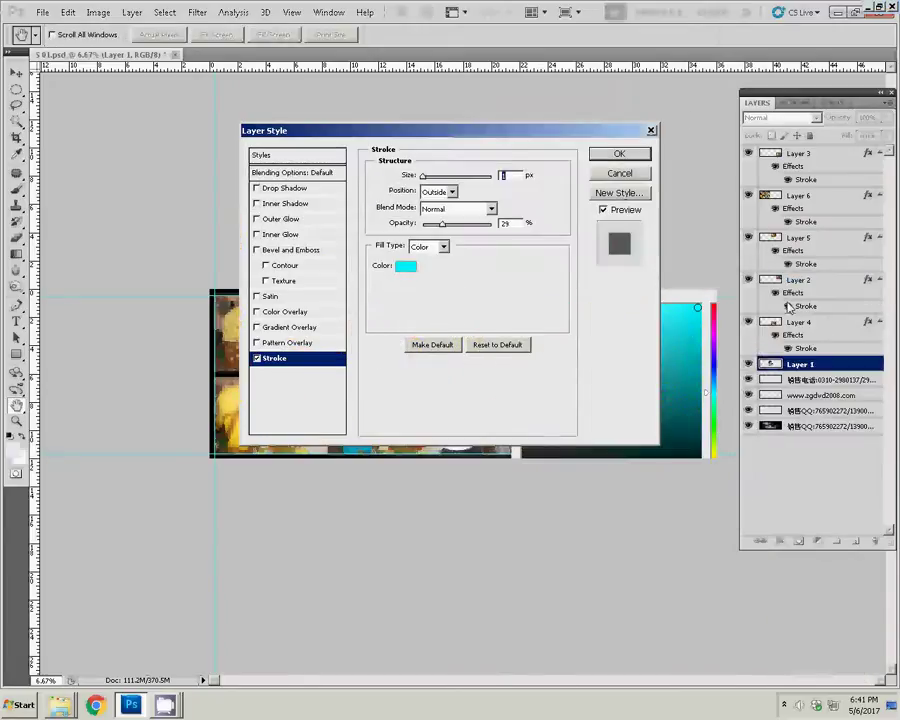
click(510, 175)
text(22)
click(619, 154)
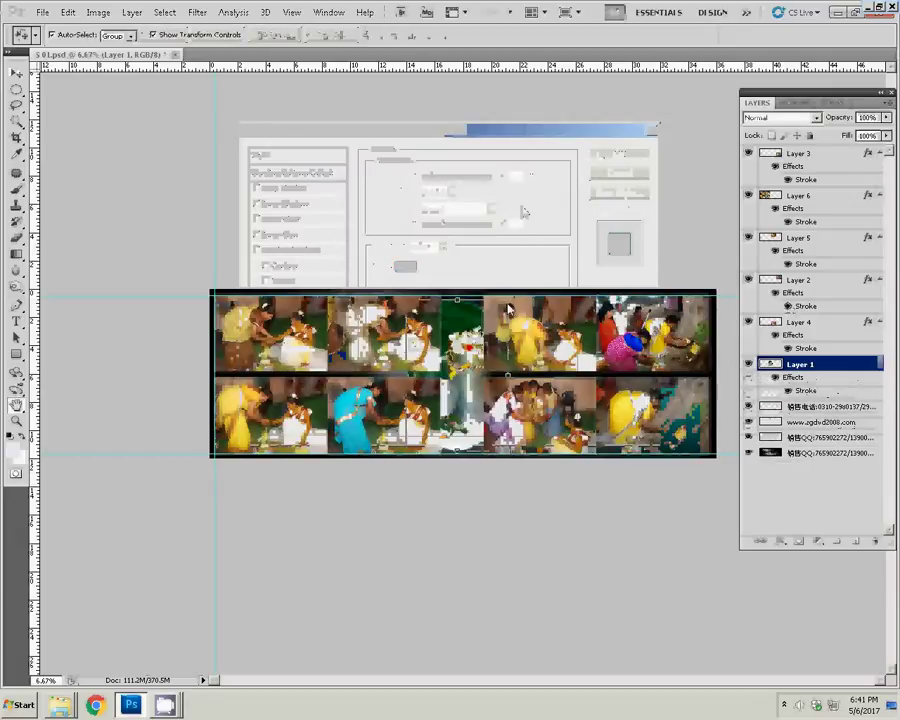
Save the spread as 47.psd in Local Disk (I:)\k5, keeping Maximize Compatibility.
key(ctrl+shift+s)
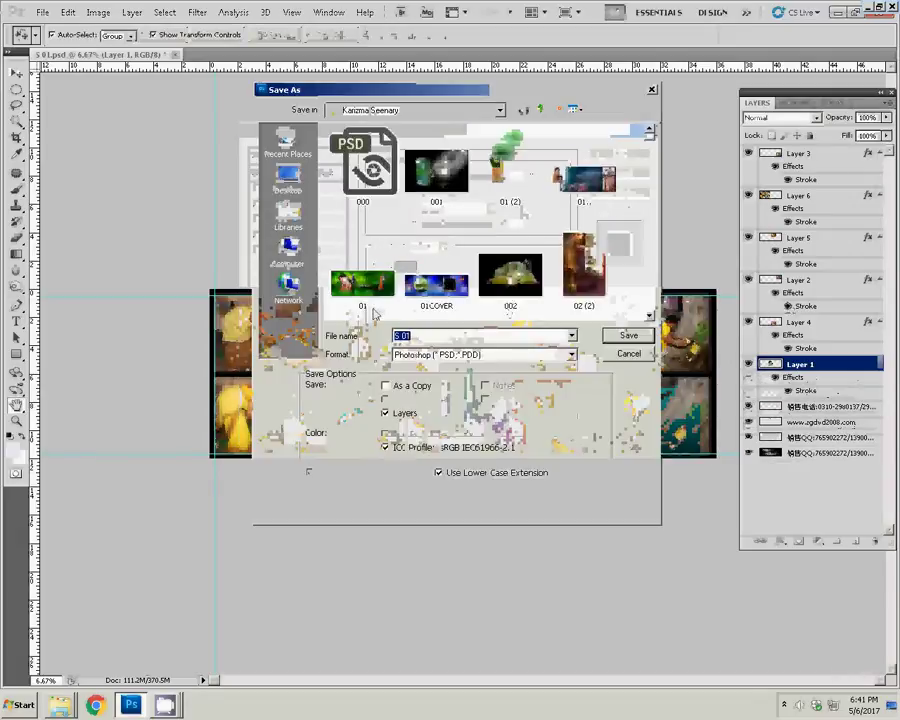
click(288, 252)
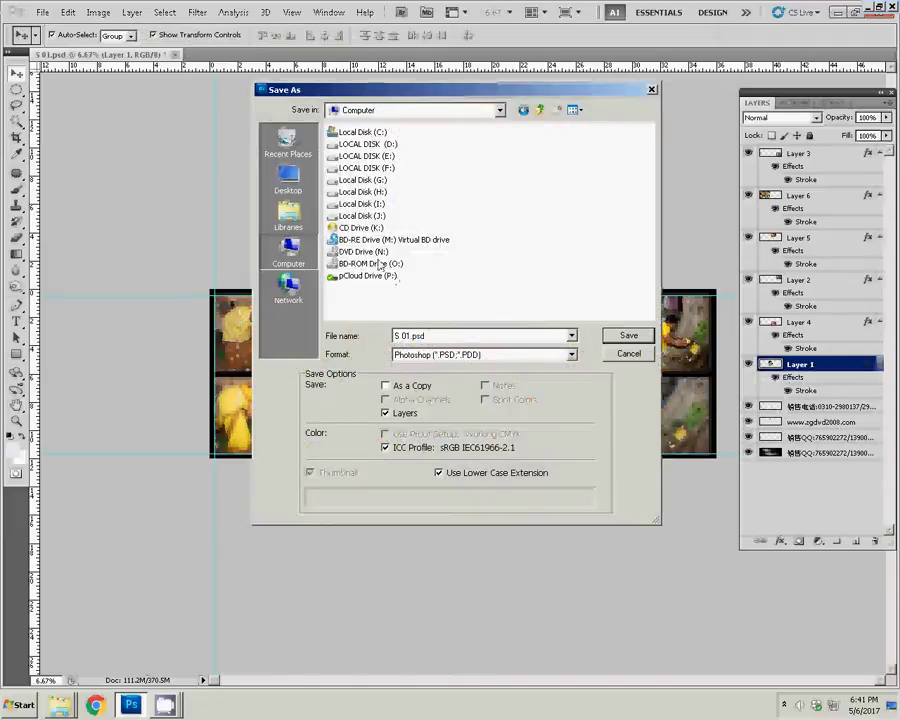
click(362, 215)
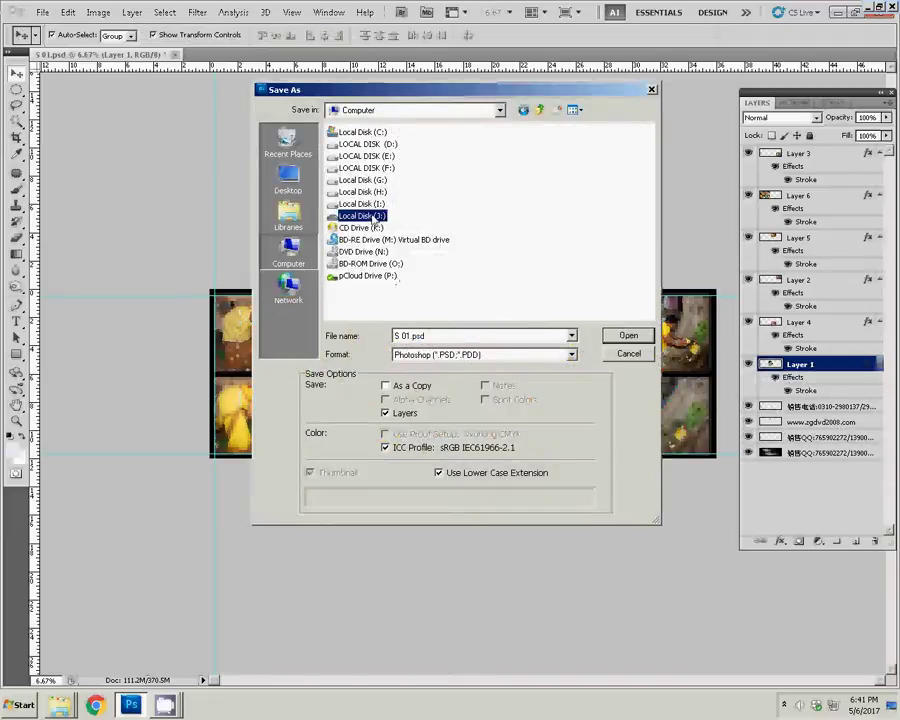
click(427, 227)
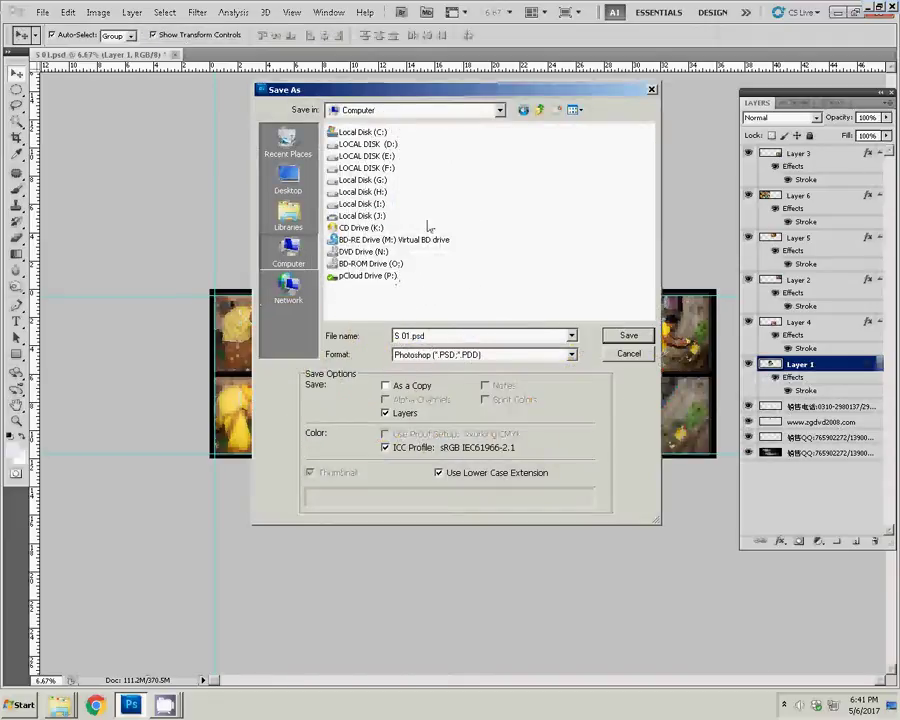
double_click(362, 203)
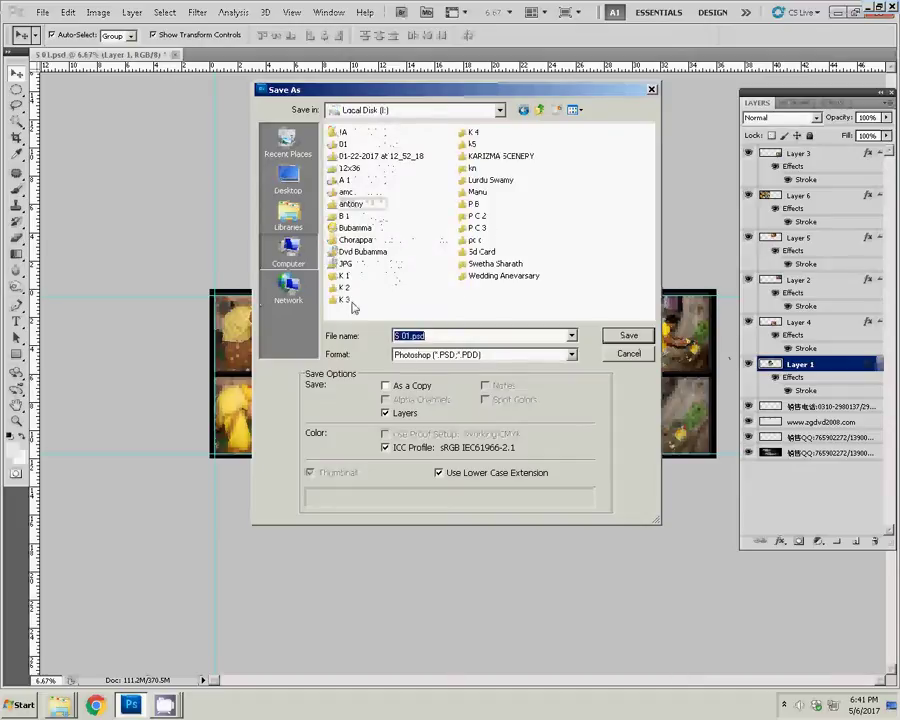
click(474, 144)
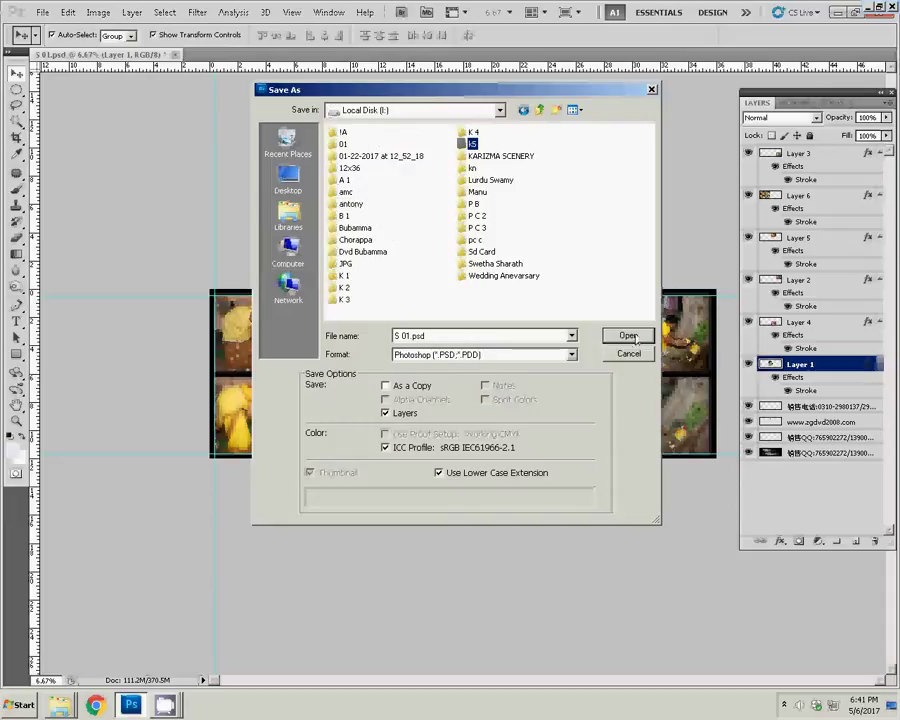
click(626, 335)
click(556, 316)
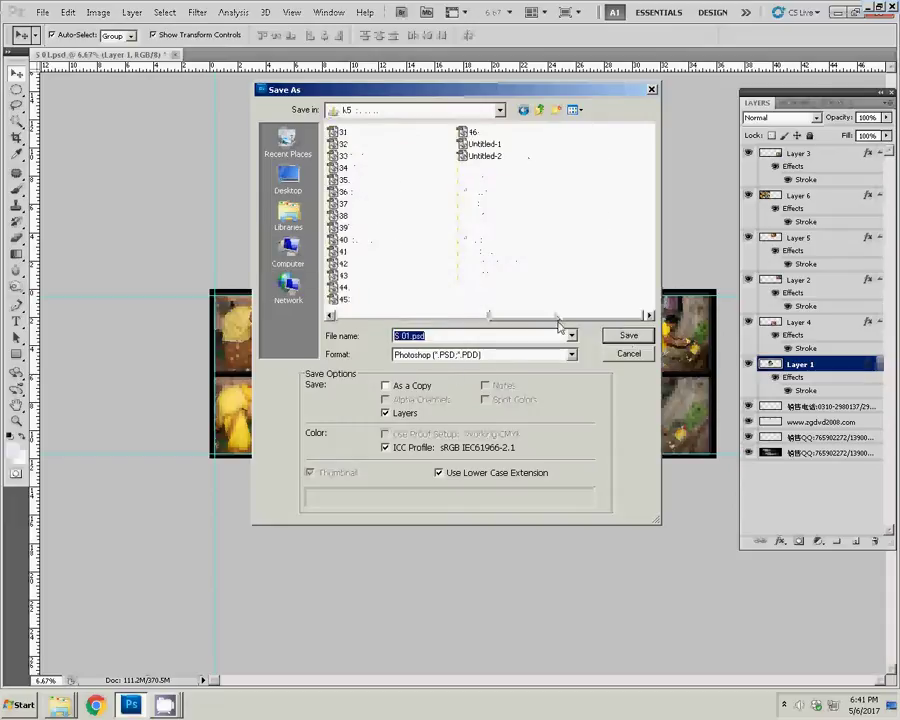
text(4)
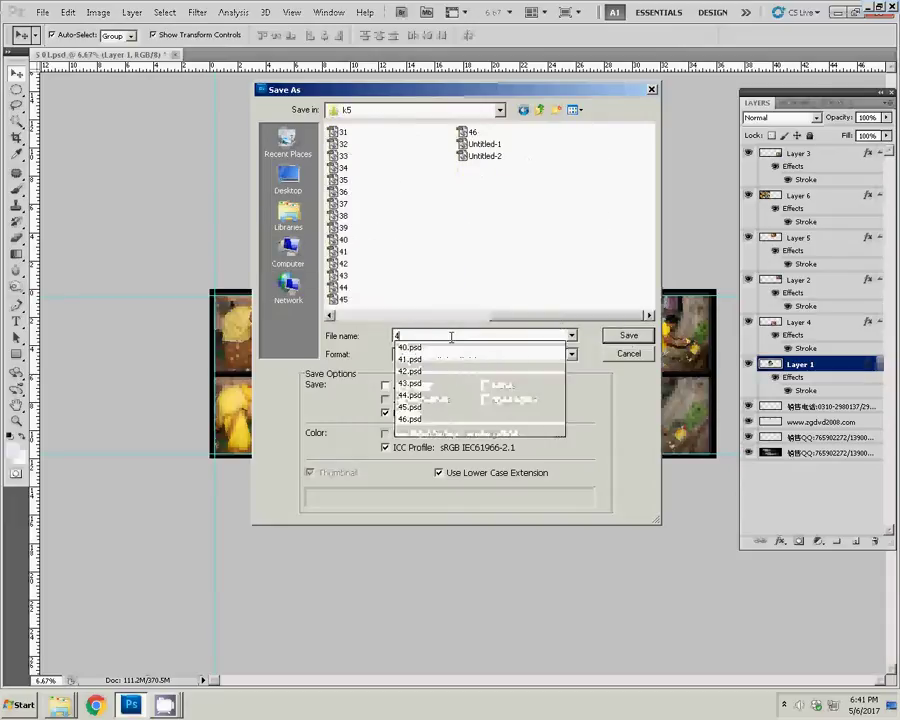
text(7)
key(Return)
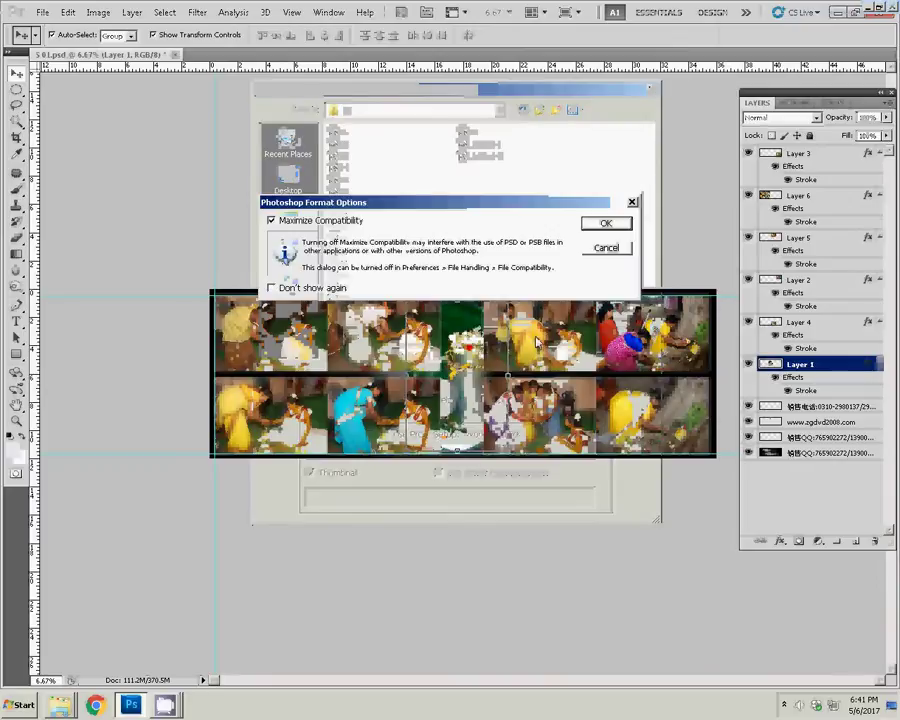
click(592, 226)
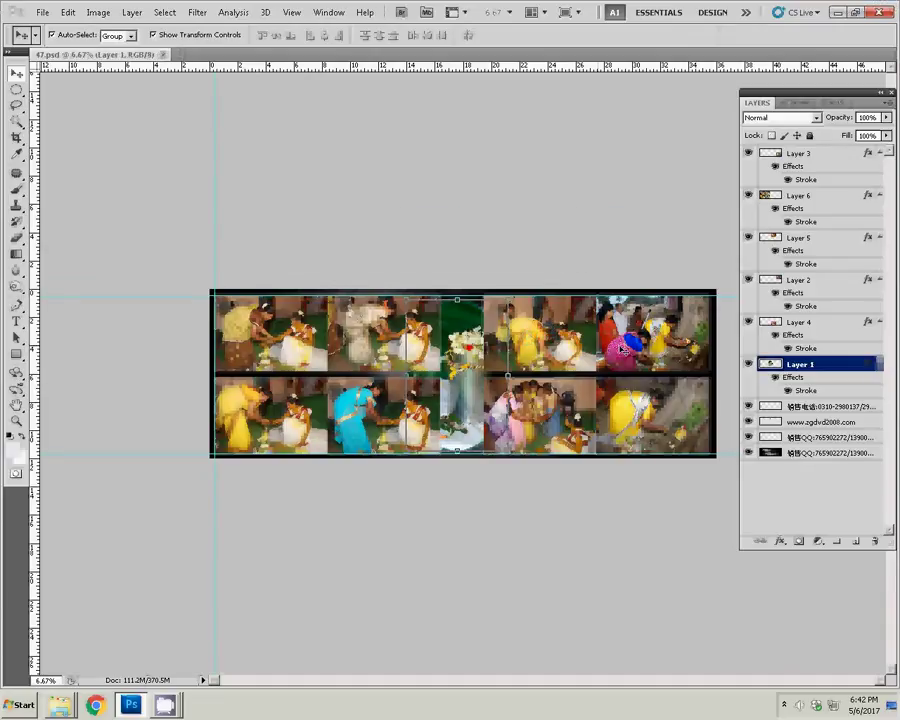
Open the saved file 47 from the k5 folder.
click(40, 13)
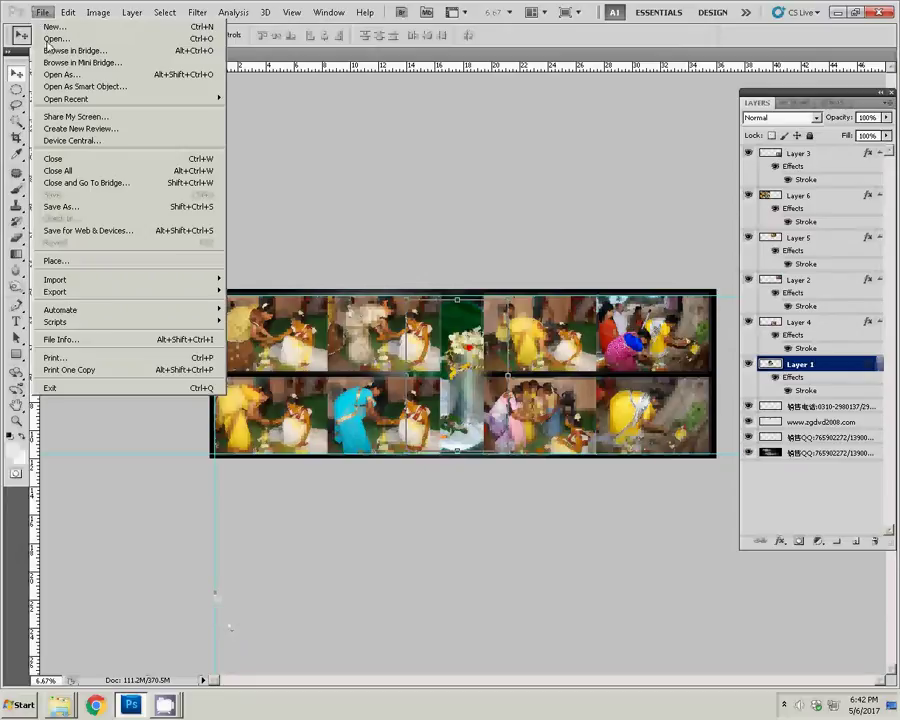
key(ctrl+o)
scroll(526, 281, down, 2)
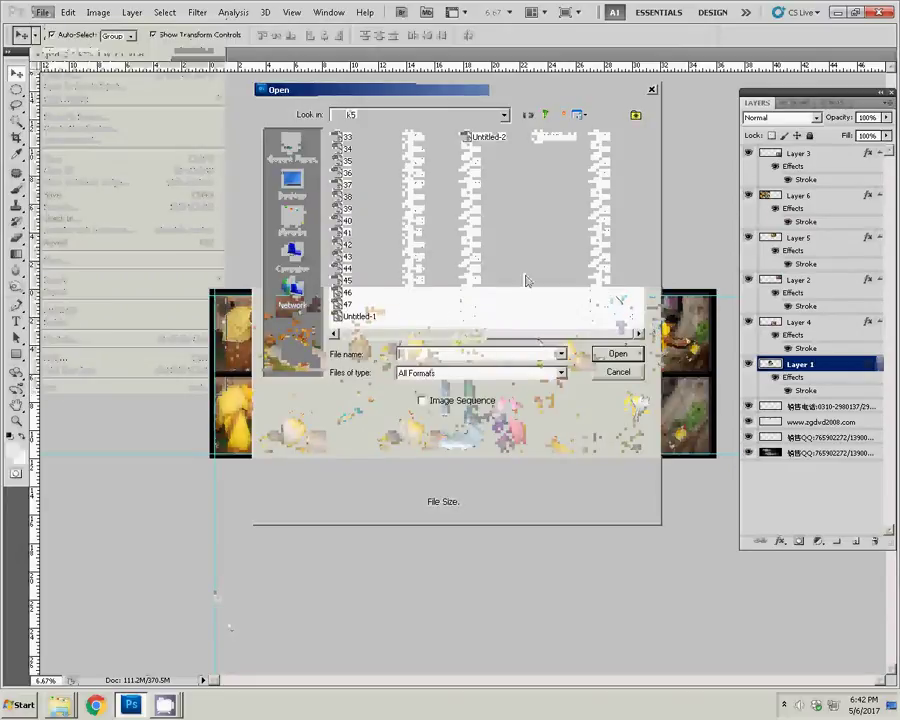
click(347, 304)
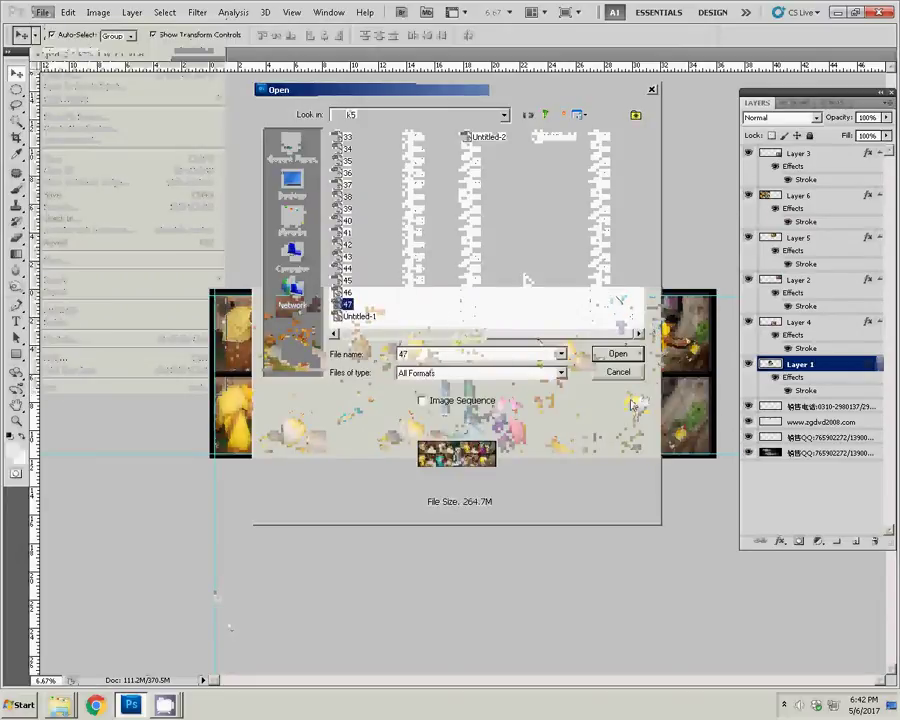
click(617, 354)
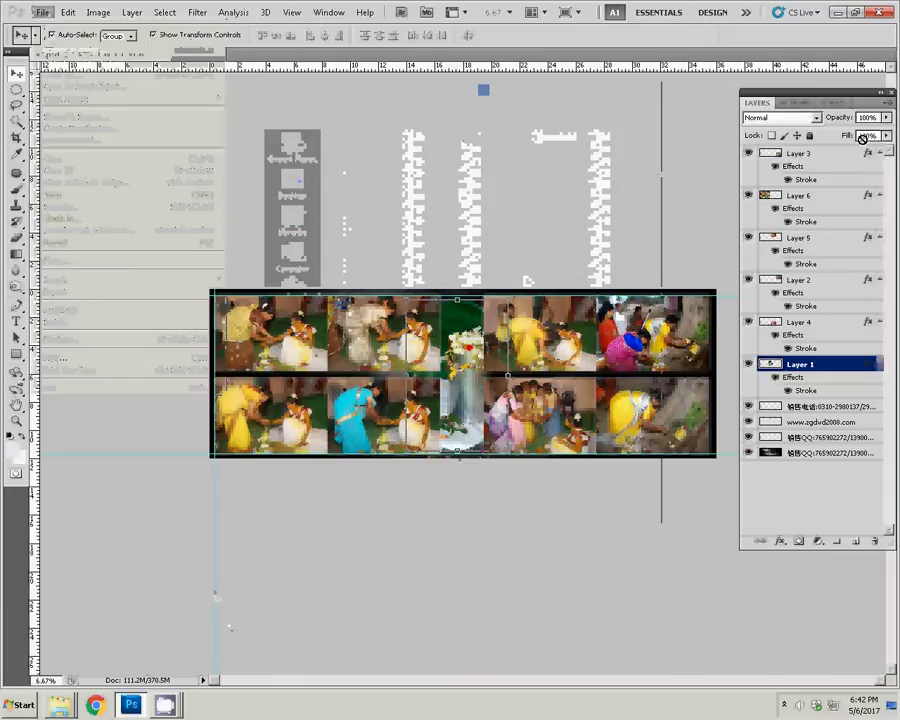